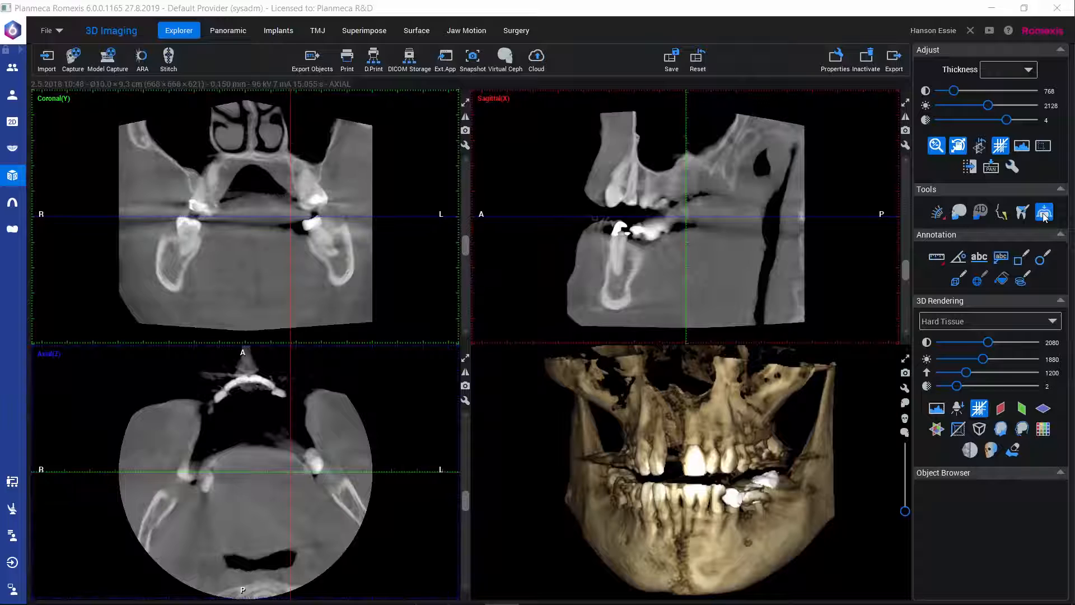
# Start Fit Model and load the dental arch surface model dated 23.10.2018 8:57
pyautogui.click(1043, 213)
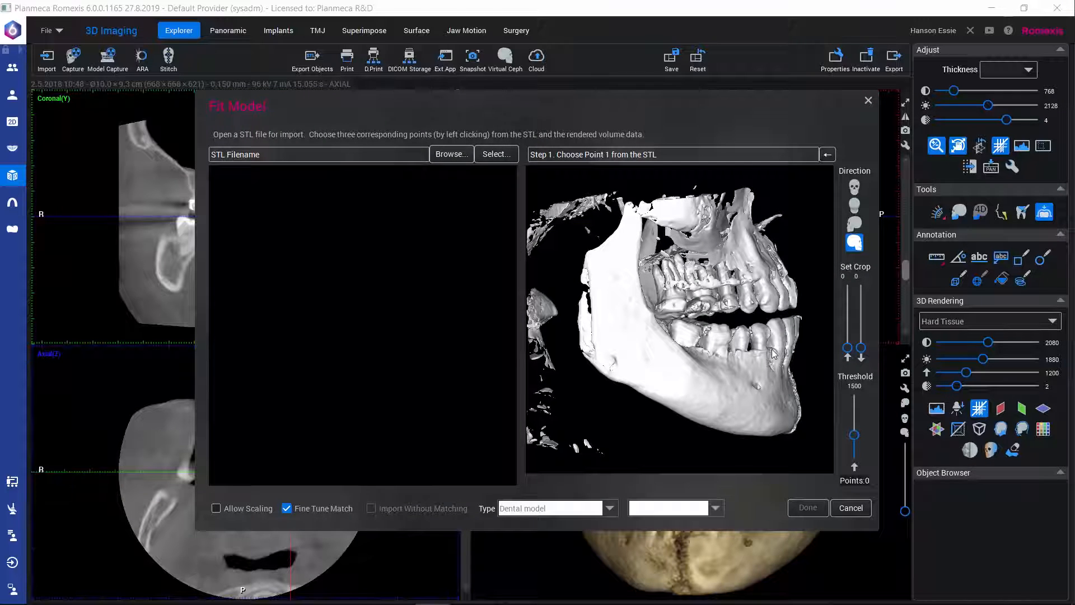
pyautogui.moveTo(771, 354)
pyautogui.mouseDown()
pyautogui.moveTo(637, 350)
pyautogui.moveTo(525, 365)
pyautogui.moveTo(766, 371)
pyautogui.mouseUp()
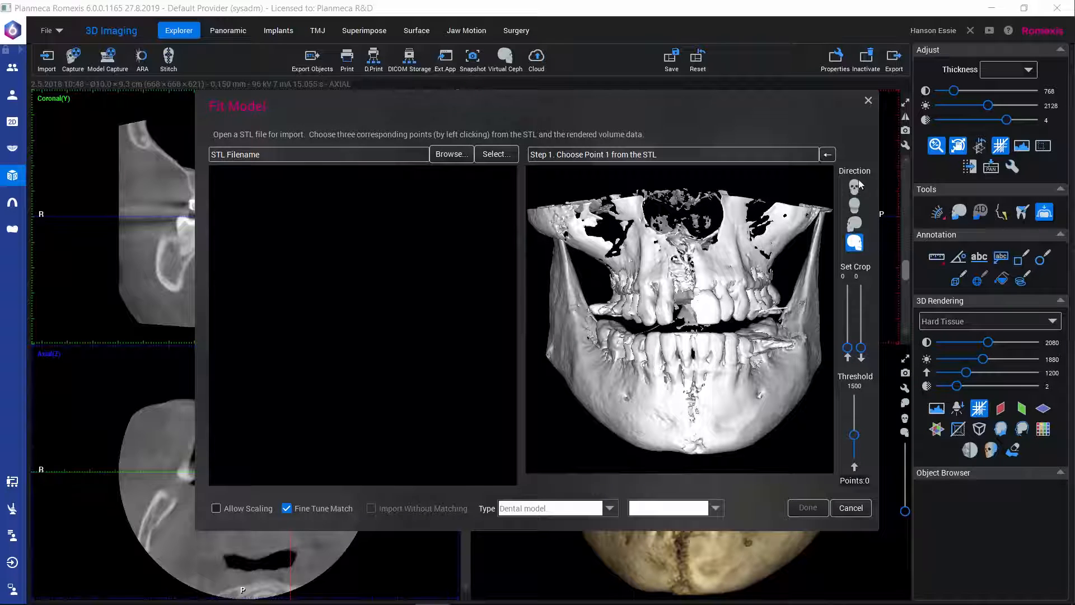
pyautogui.click(855, 225)
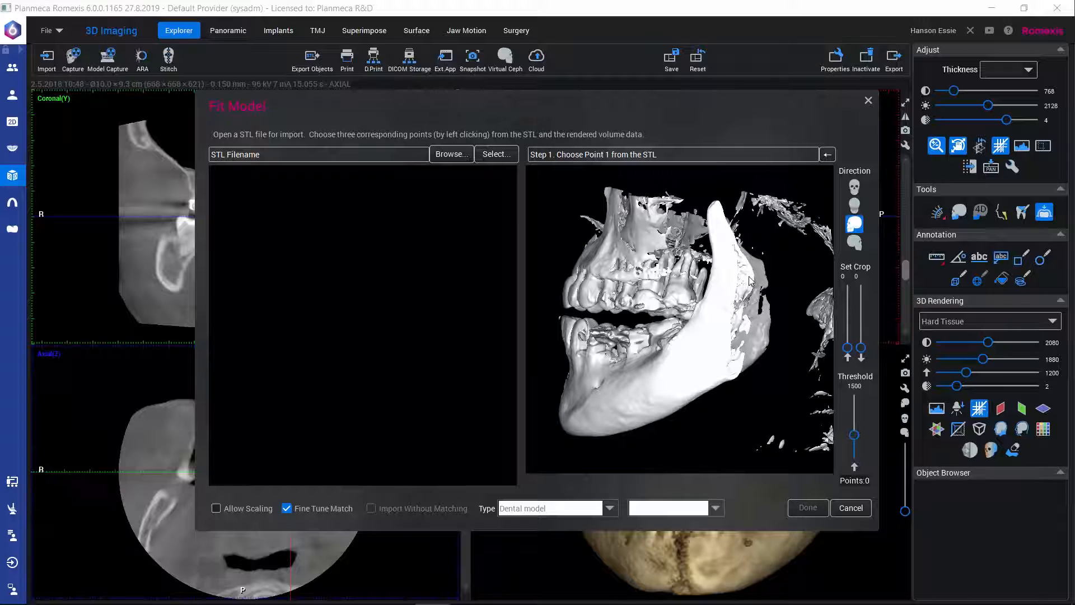
pyautogui.moveTo(590, 374); pyautogui.dragTo(813, 395)
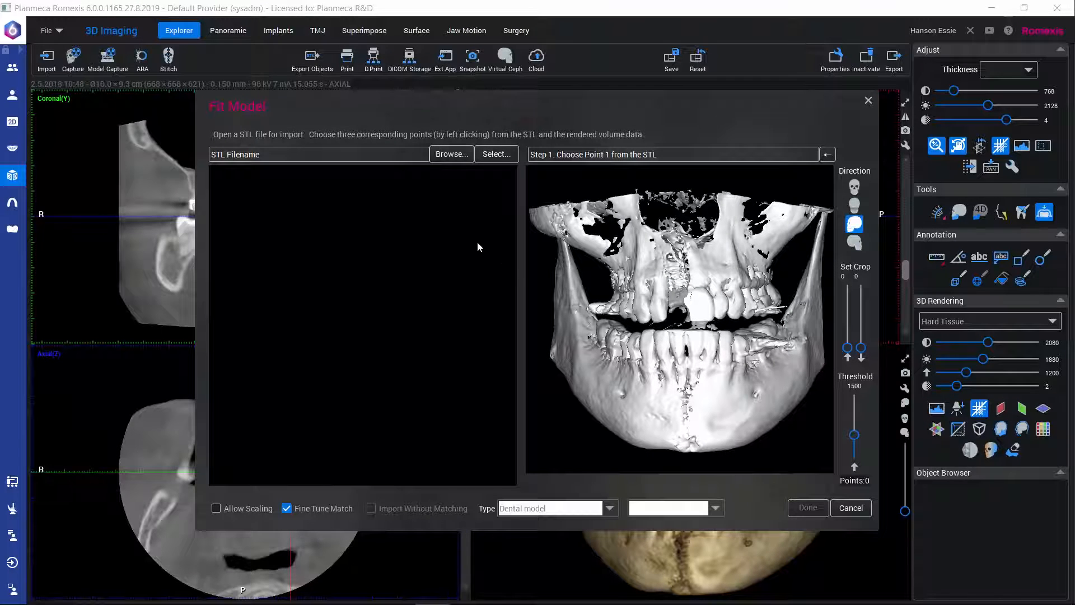
pyautogui.click(494, 155)
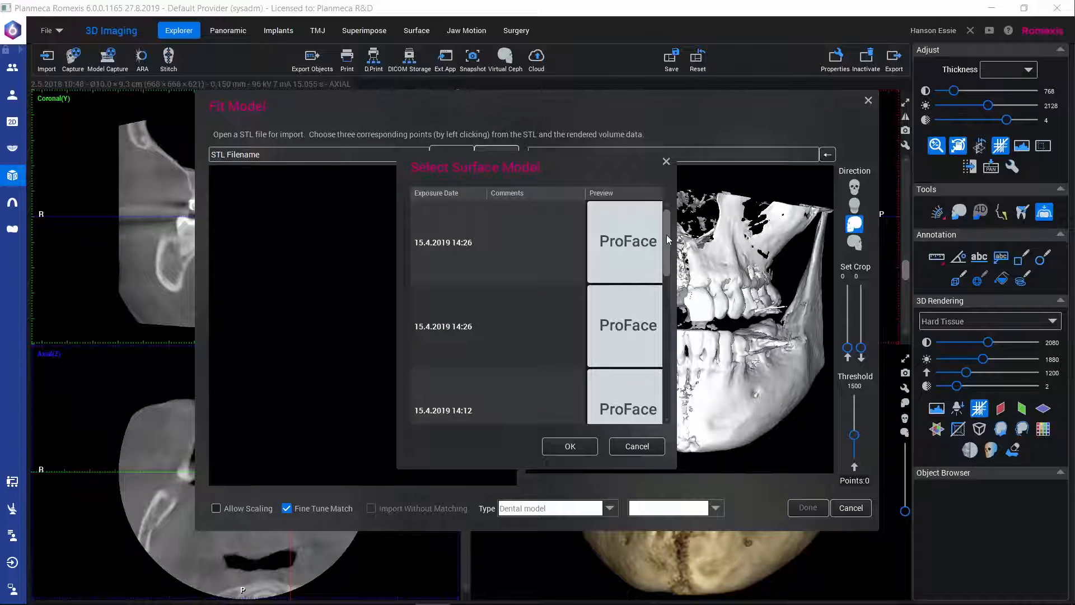
pyautogui.moveTo(666, 279); pyautogui.dragTo(668, 387)
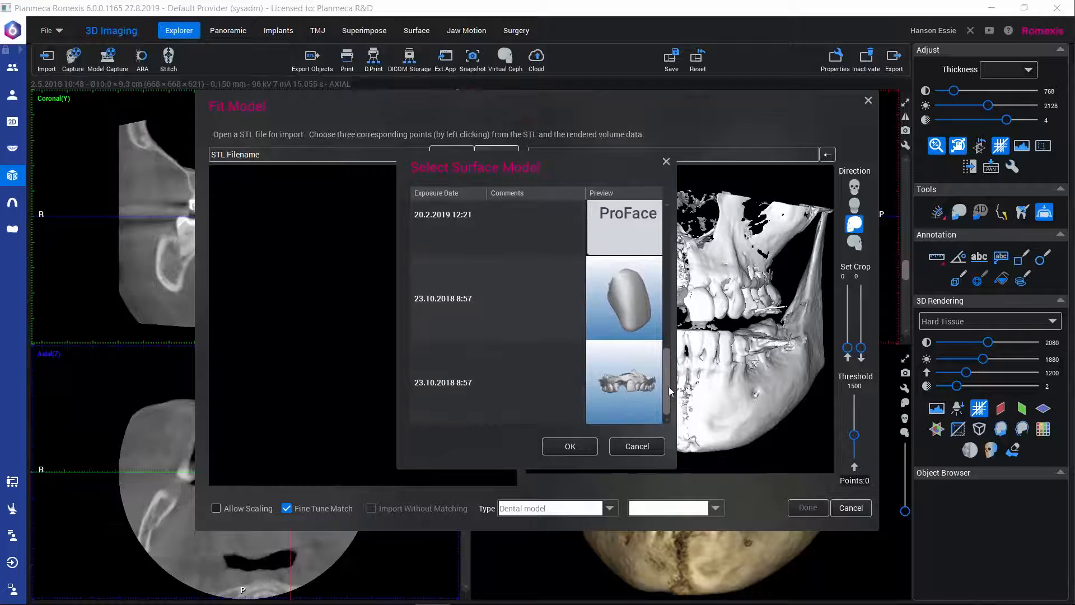
pyautogui.click(468, 373)
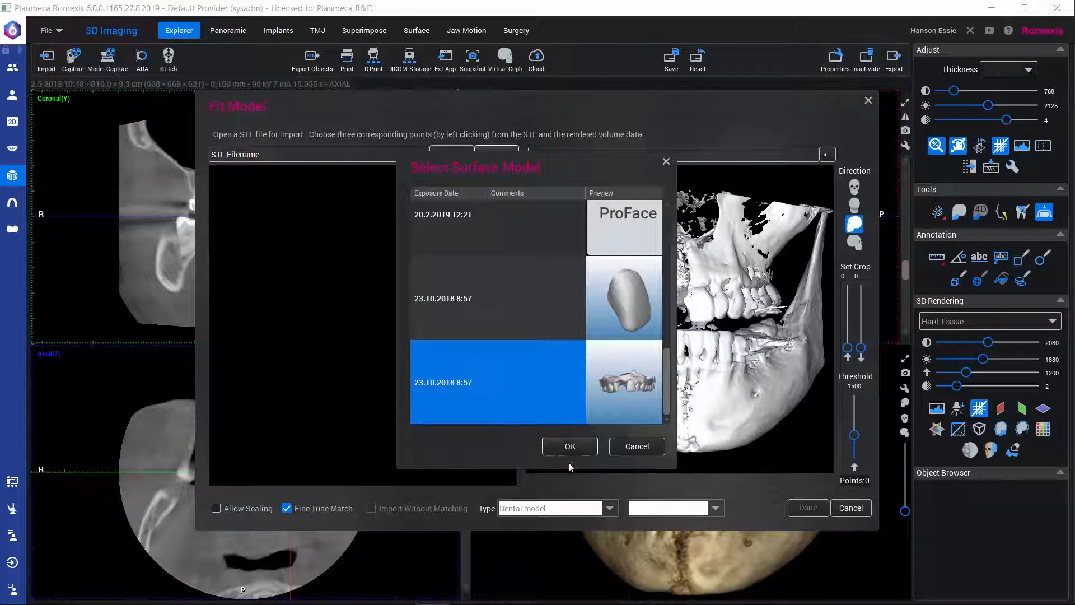
pyautogui.click(567, 445)
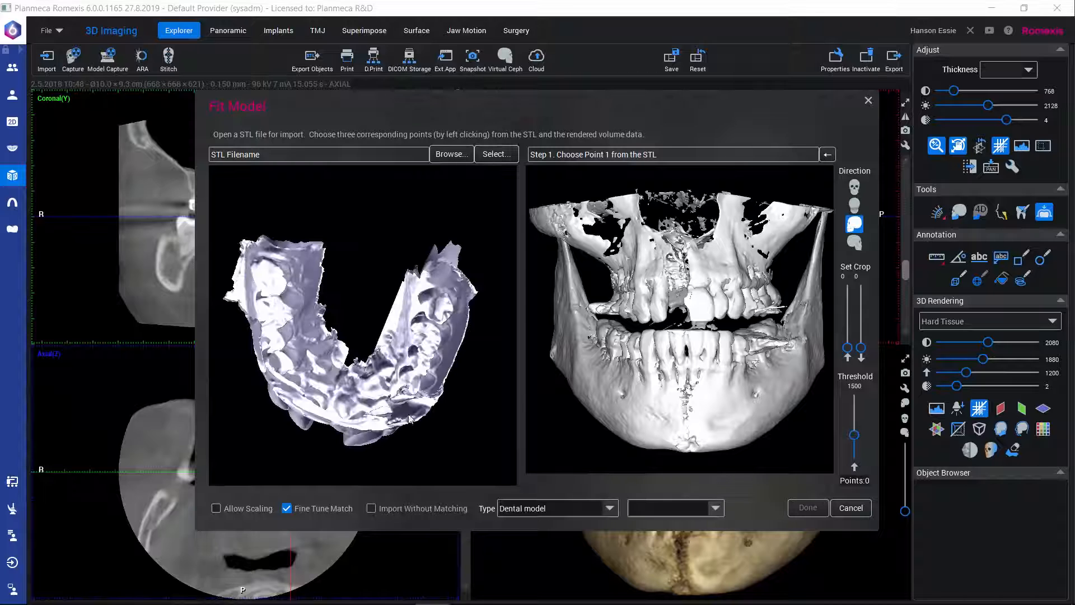
pyautogui.moveTo(410, 419); pyautogui.dragTo(421, 354)
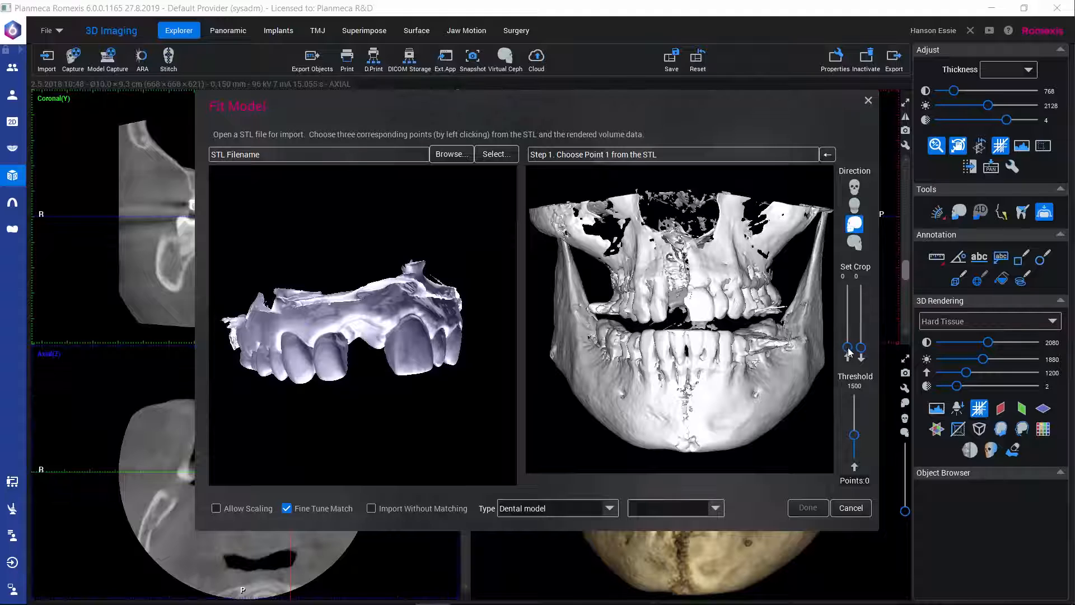
pyautogui.moveTo(847, 351)
pyautogui.mouseDown()
pyautogui.moveTo(845, 319)
pyautogui.moveTo(844, 358)
pyautogui.mouseUp()
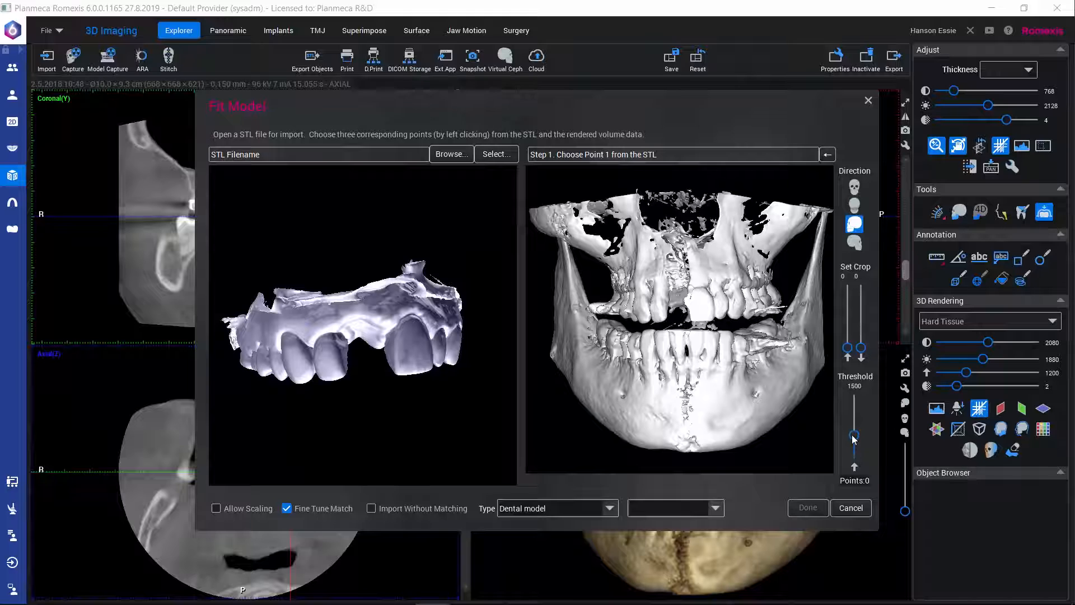
pyautogui.moveTo(854, 437); pyautogui.dragTo(855, 437)
# Place matching point 1 on the cusp of the upper right molar, on the STL model and on the rendered volume
pyautogui.moveTo(287, 361); pyautogui.dragTo(323, 342)
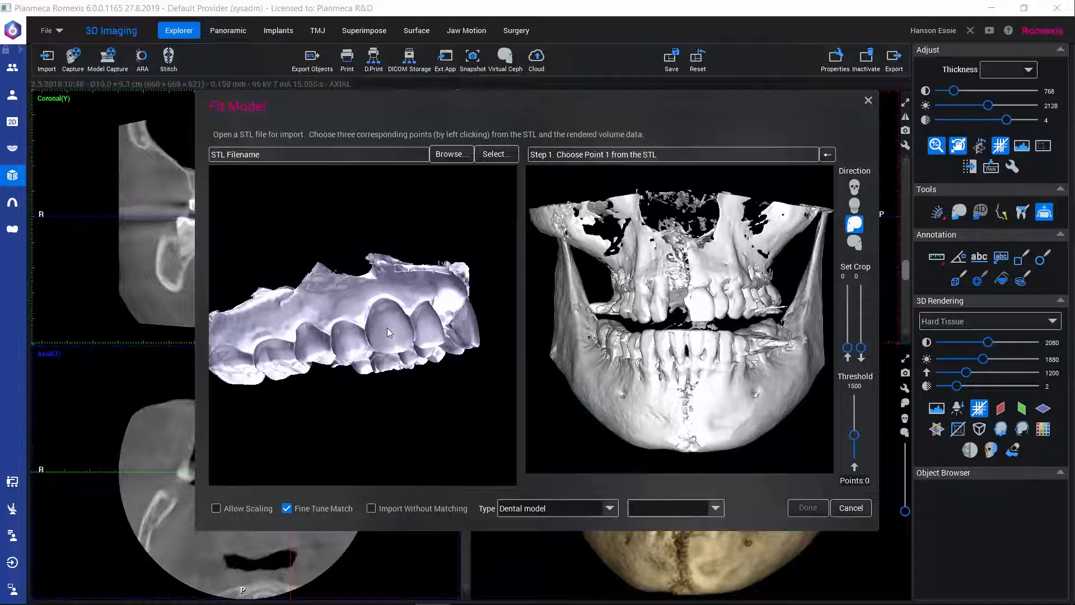
pyautogui.moveTo(292, 344)
pyautogui.mouseDown()
pyautogui.moveTo(298, 358)
pyautogui.moveTo(304, 351)
pyautogui.mouseUp()
pyautogui.scroll(3, 289, 399)
pyautogui.scroll(-2, 288, 394)
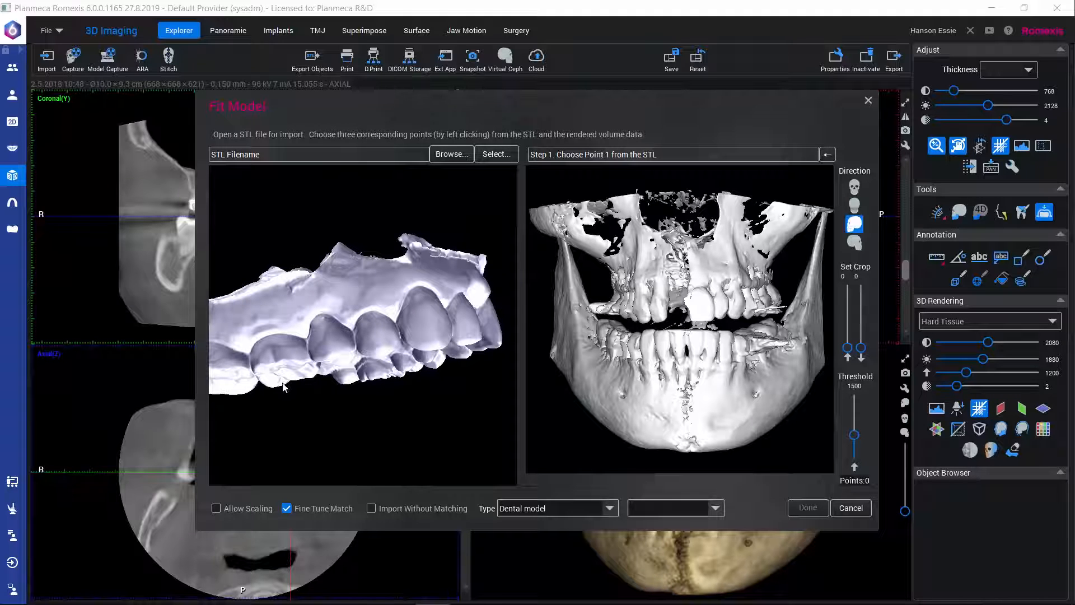
pyautogui.click(284, 387)
pyautogui.moveTo(569, 374); pyautogui.dragTo(681, 370)
pyautogui.scroll(5, 640, 369)
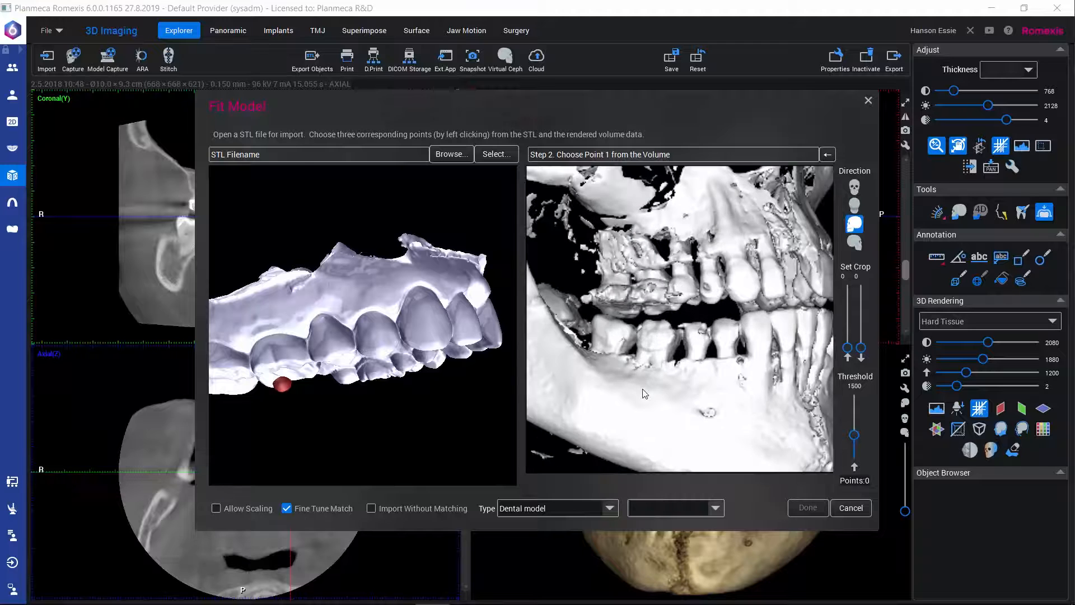
pyautogui.scroll(3, 659, 388)
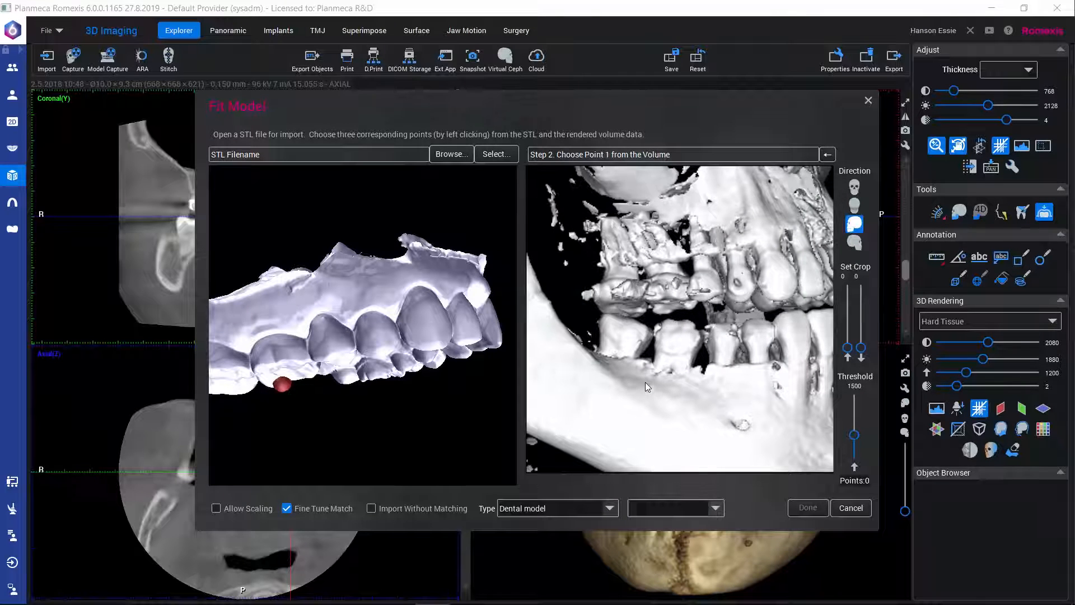
pyautogui.click(666, 311)
# Place matching point 2 on the upper left central incisor's corner beside the gap, on the STL model and on the volume
pyautogui.moveTo(351, 353); pyautogui.dragTo(315, 355)
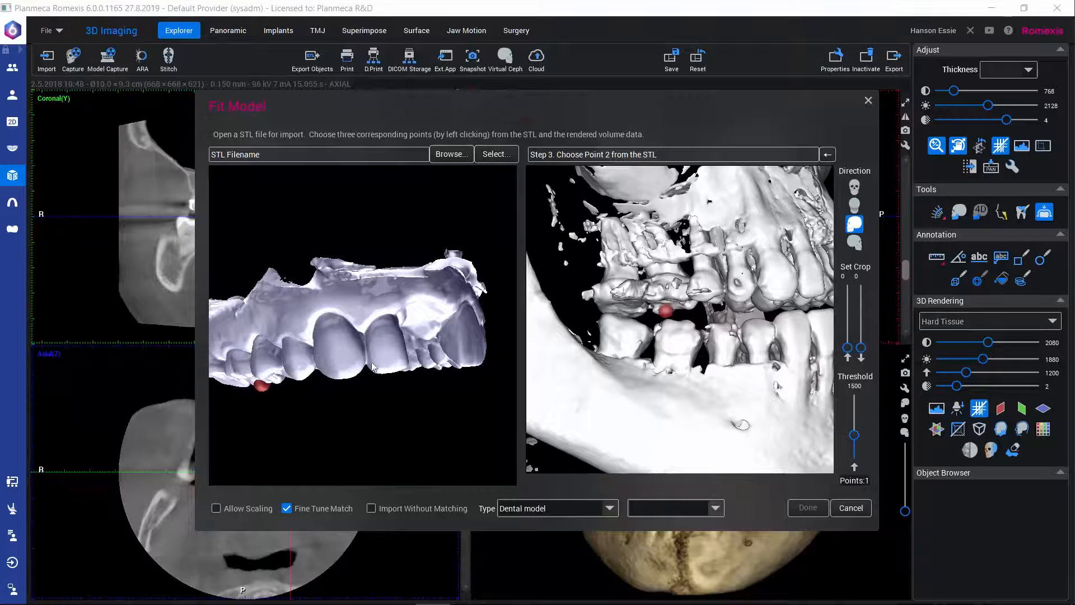
pyautogui.click(459, 366)
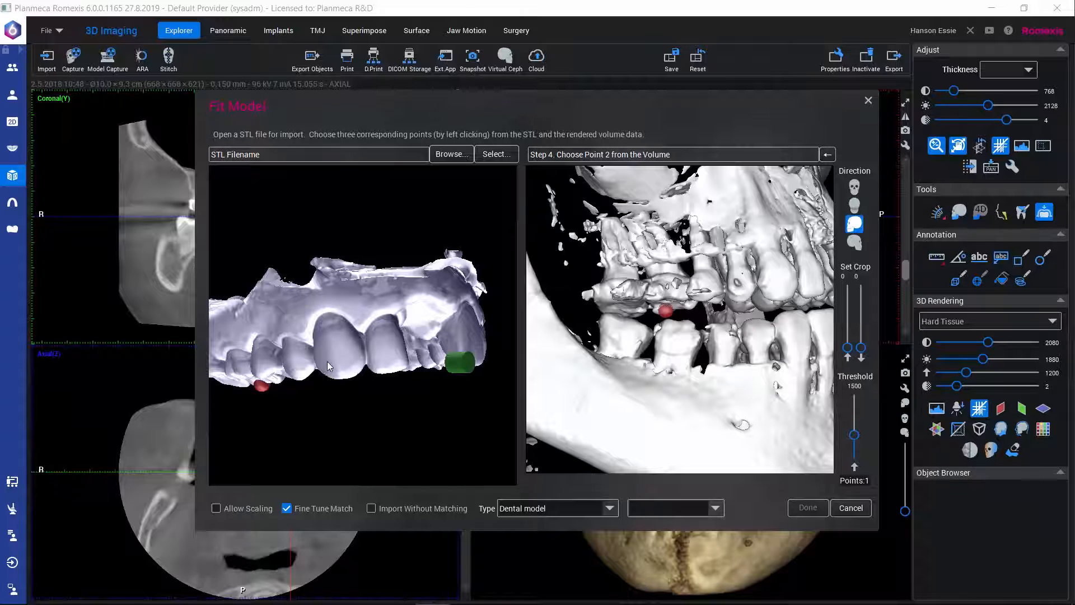
pyautogui.moveTo(327, 361); pyautogui.dragTo(294, 356)
pyautogui.moveTo(680, 372); pyautogui.dragTo(557, 350)
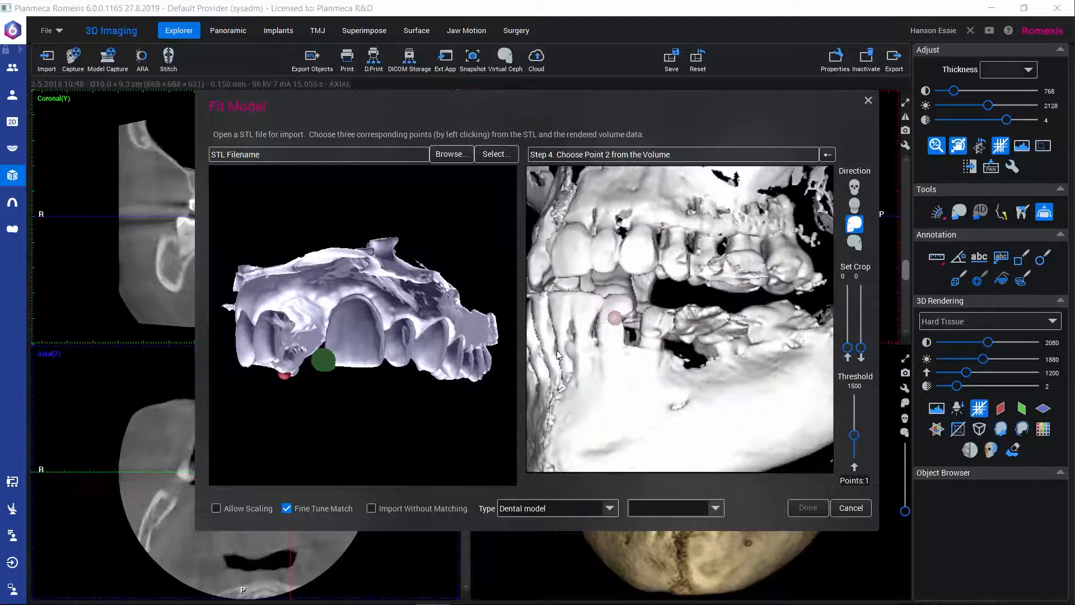
pyautogui.moveTo(559, 350); pyautogui.dragTo(780, 235)
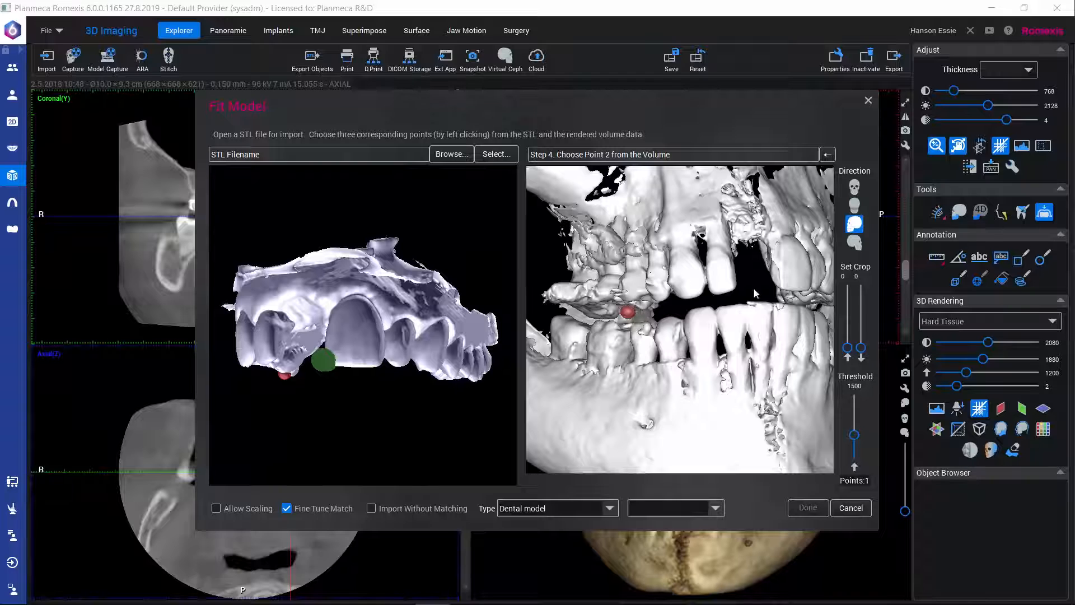
pyautogui.click(782, 287)
# Place matching point 3 on the upper left premolar, on the STL model and on the volume
pyautogui.moveTo(426, 363); pyautogui.dragTo(417, 305)
pyautogui.moveTo(689, 372); pyautogui.dragTo(513, 354)
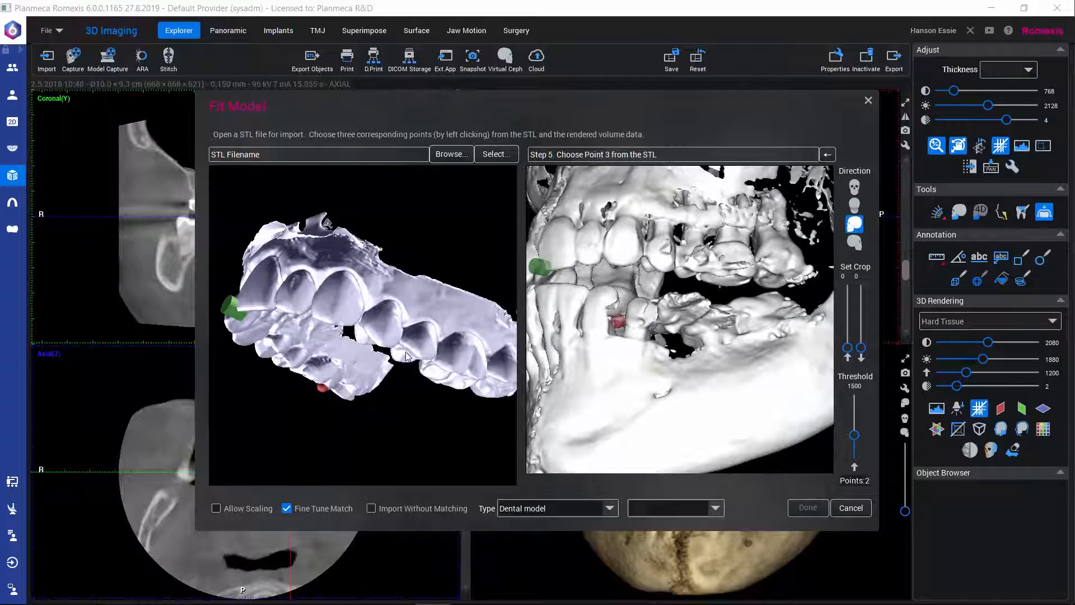
pyautogui.click(402, 363)
pyautogui.click(684, 281)
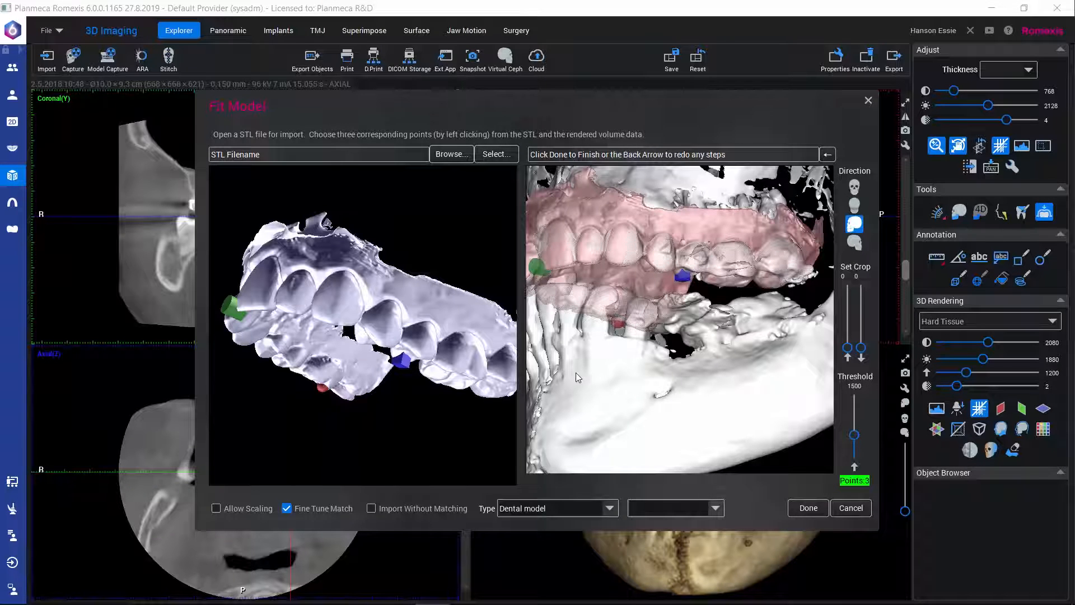
pyautogui.moveTo(577, 376); pyautogui.dragTo(691, 377)
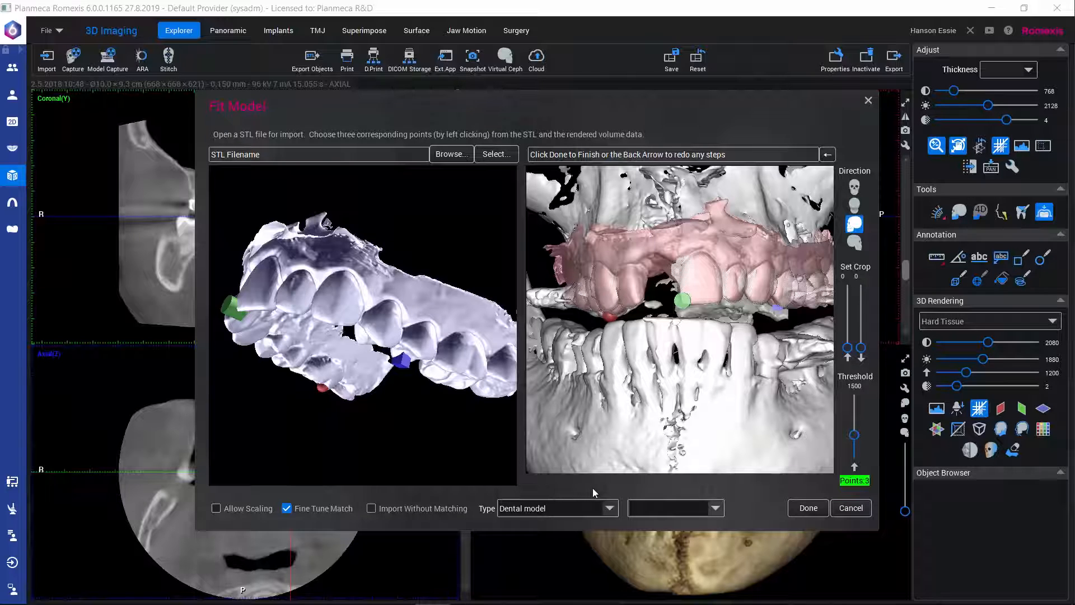
# Keep the type as Dental model, assign it to the Upper jaw, and run the match
pyautogui.click(609, 509)
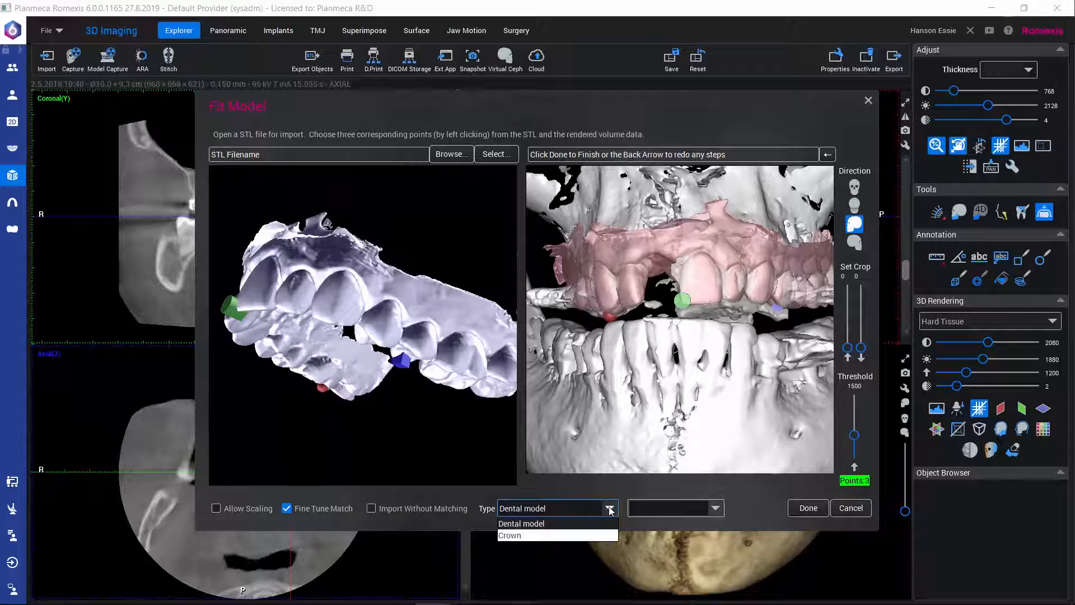
pyautogui.click(610, 509)
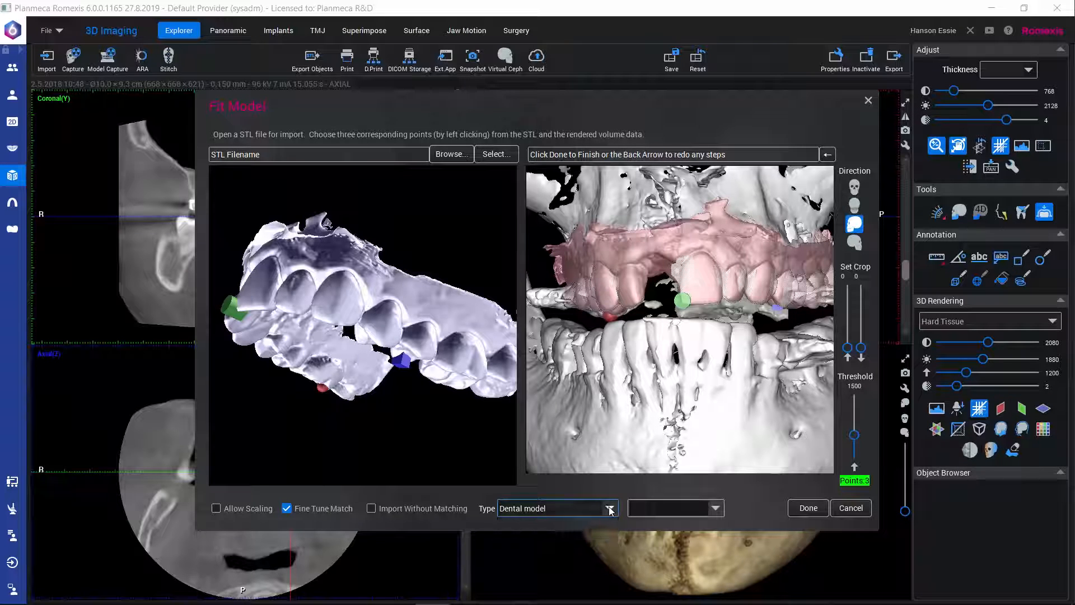
pyautogui.click(716, 509)
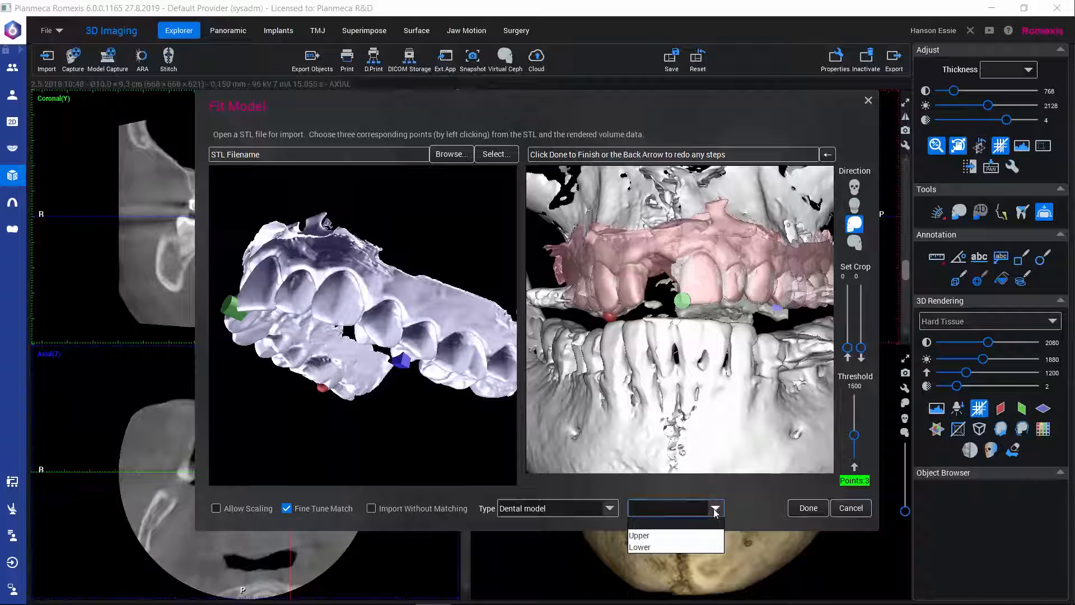
pyautogui.click(705, 538)
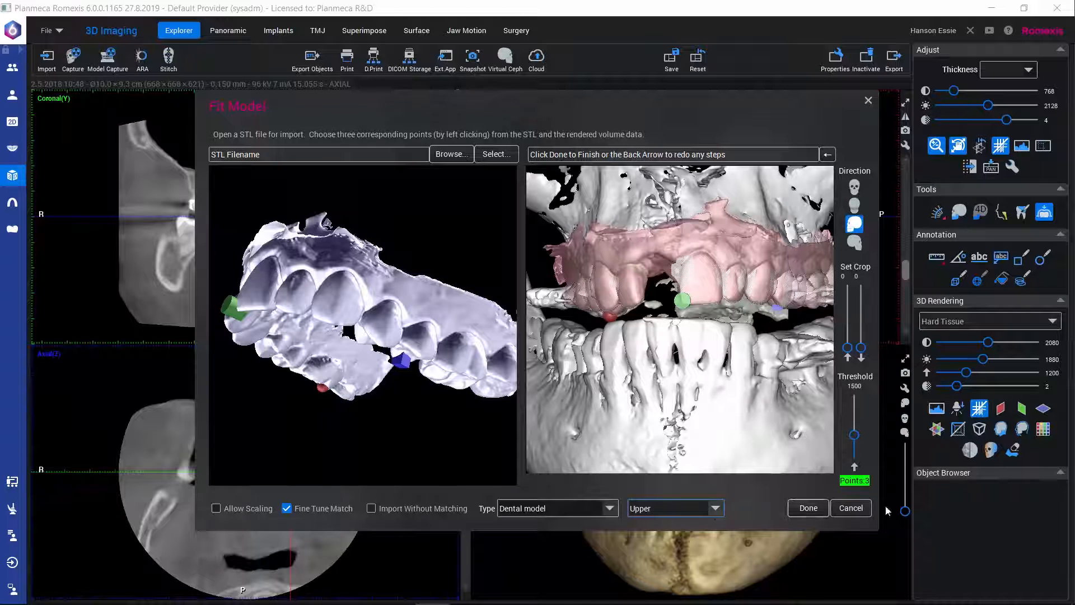
pyautogui.click(804, 513)
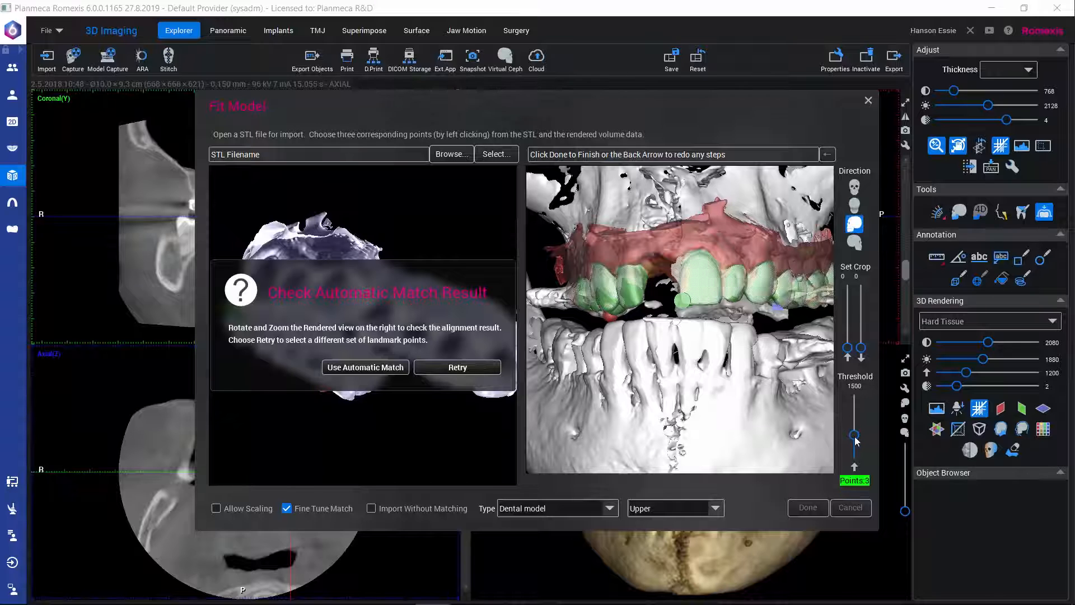
# Check the alignment around the arch with the threshold raised to 4095 and accept the automatic match
pyautogui.moveTo(855, 441); pyautogui.dragTo(854, 377)
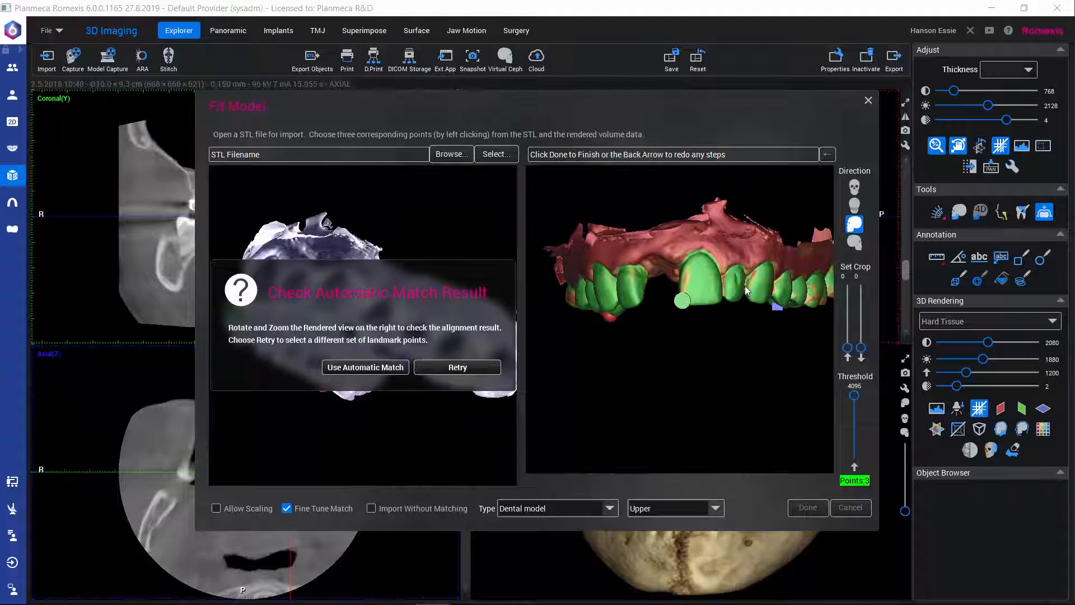
pyautogui.moveTo(743, 283); pyautogui.dragTo(682, 295)
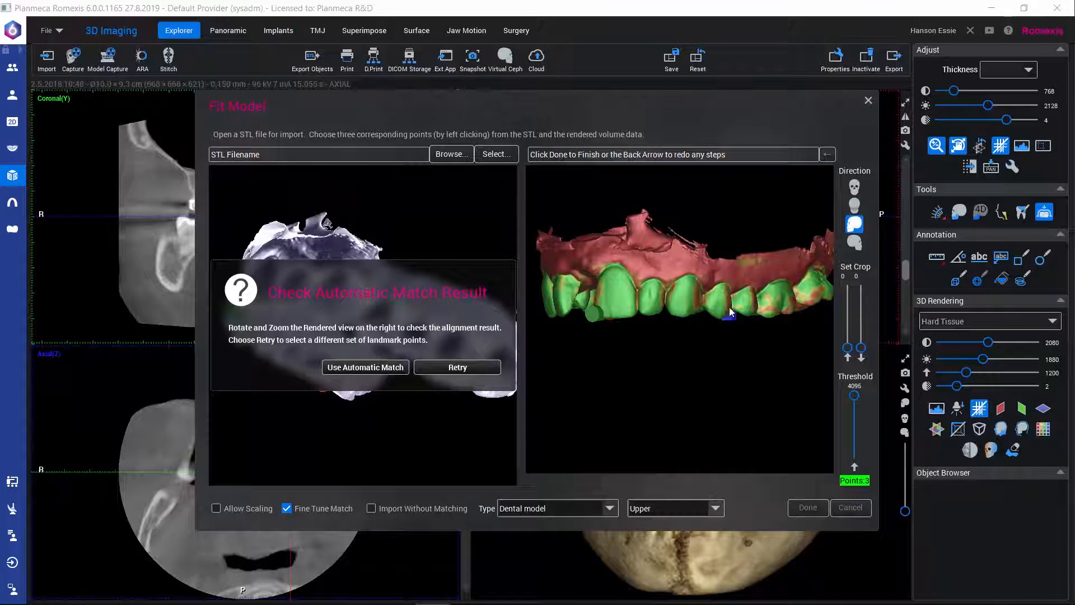
pyautogui.moveTo(747, 309); pyautogui.dragTo(638, 292)
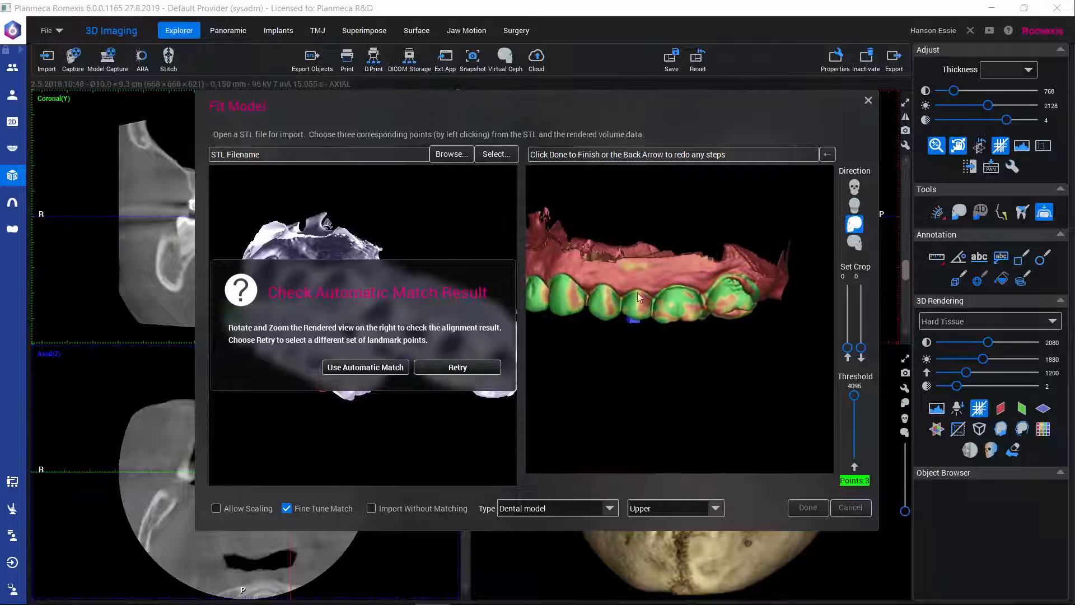
pyautogui.moveTo(739, 298); pyautogui.dragTo(646, 441)
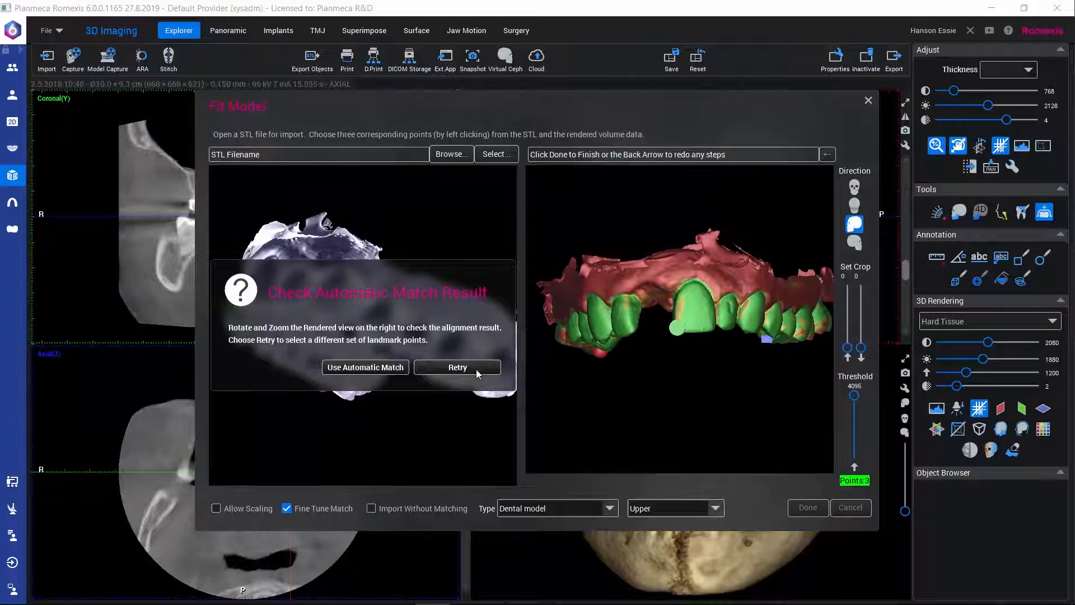
pyautogui.click(345, 368)
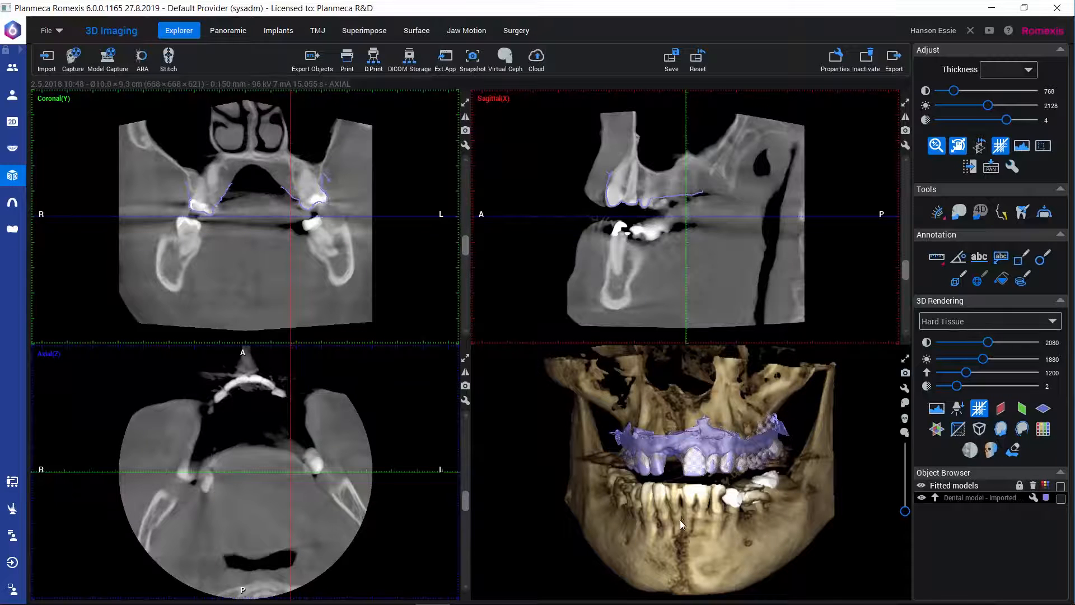
pyautogui.moveTo(683, 514); pyautogui.dragTo(667, 514)
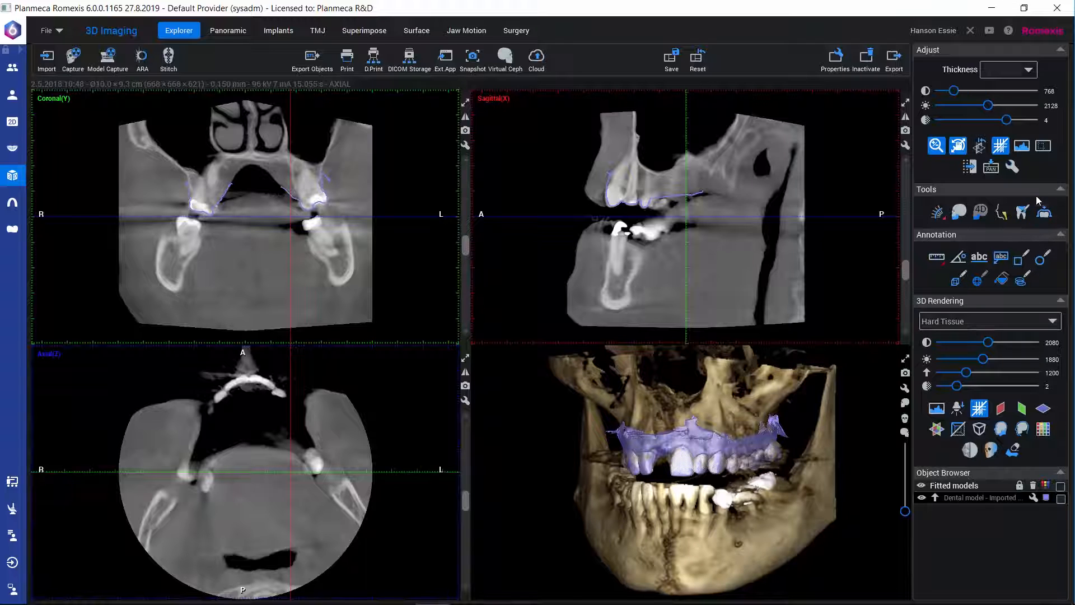
# Start another model fit and load the single crown surface model dated 23.10.2018 8:57
pyautogui.click(1042, 216)
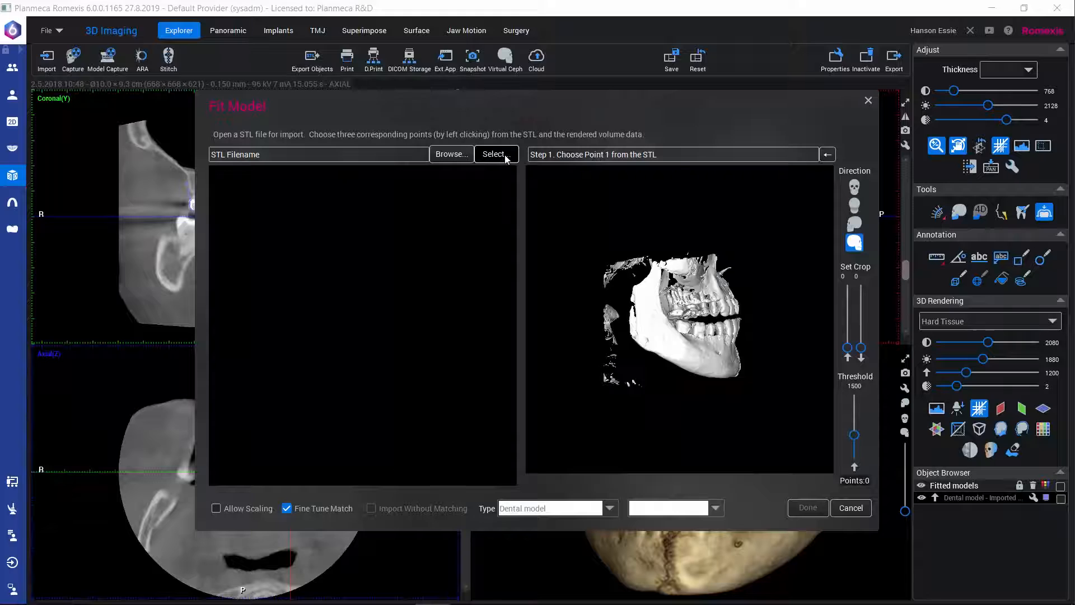
pyautogui.click(505, 155)
pyautogui.moveTo(668, 270); pyautogui.dragTo(683, 386)
pyautogui.click(576, 333)
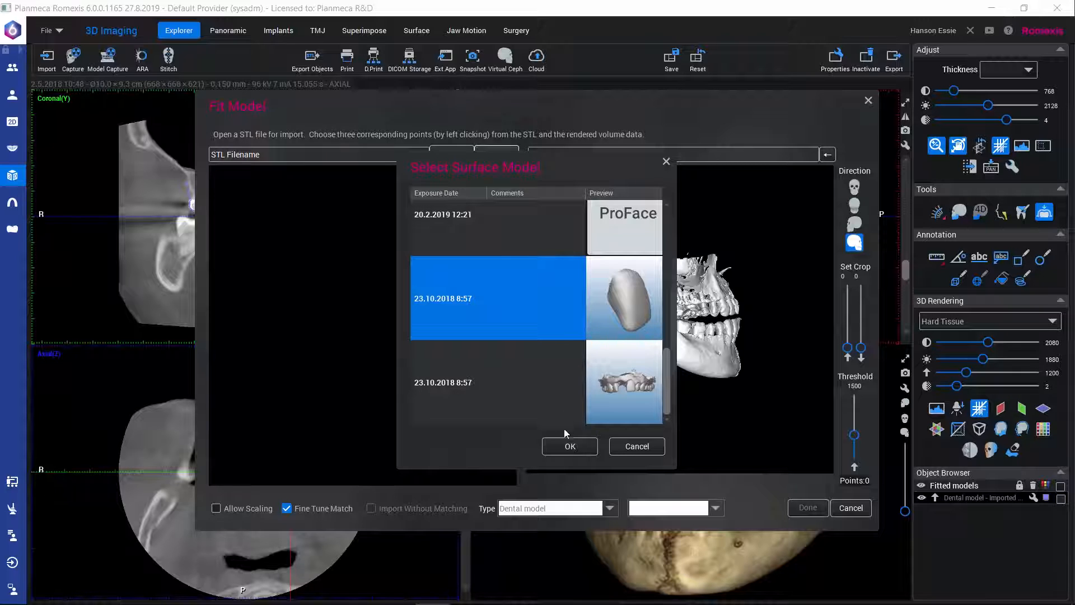
pyautogui.click(566, 449)
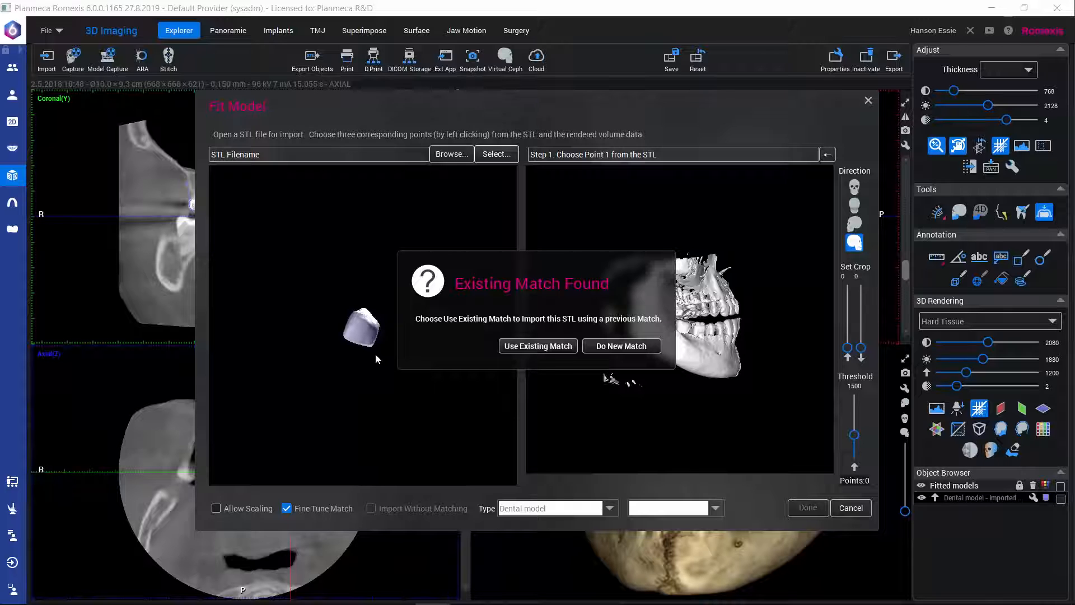
# Import the crown model using its existing match and centre the slice views on the crown
pyautogui.click(538, 346)
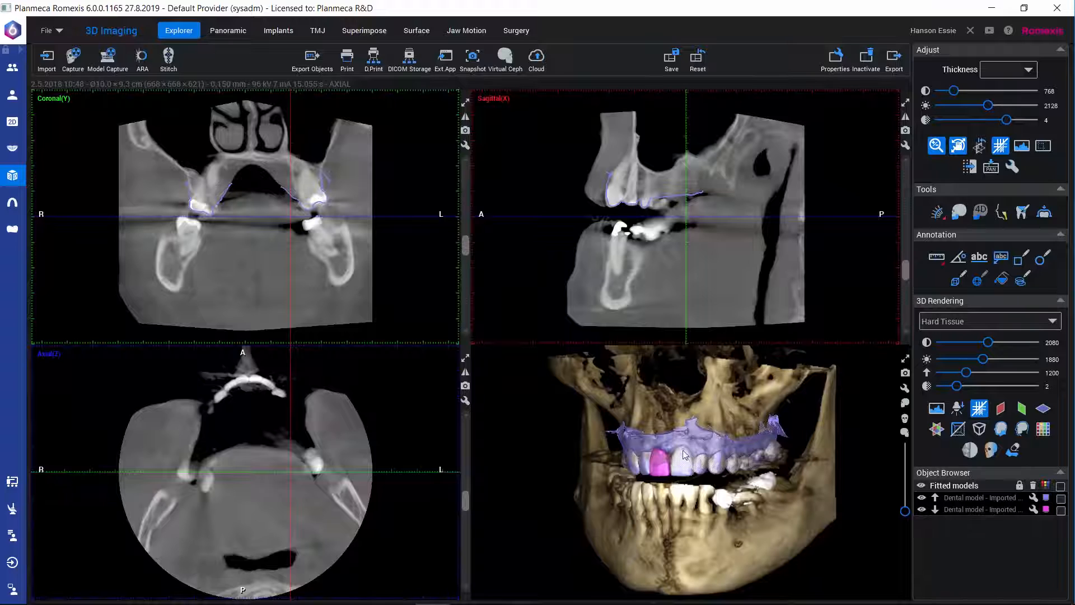
pyautogui.click(650, 487)
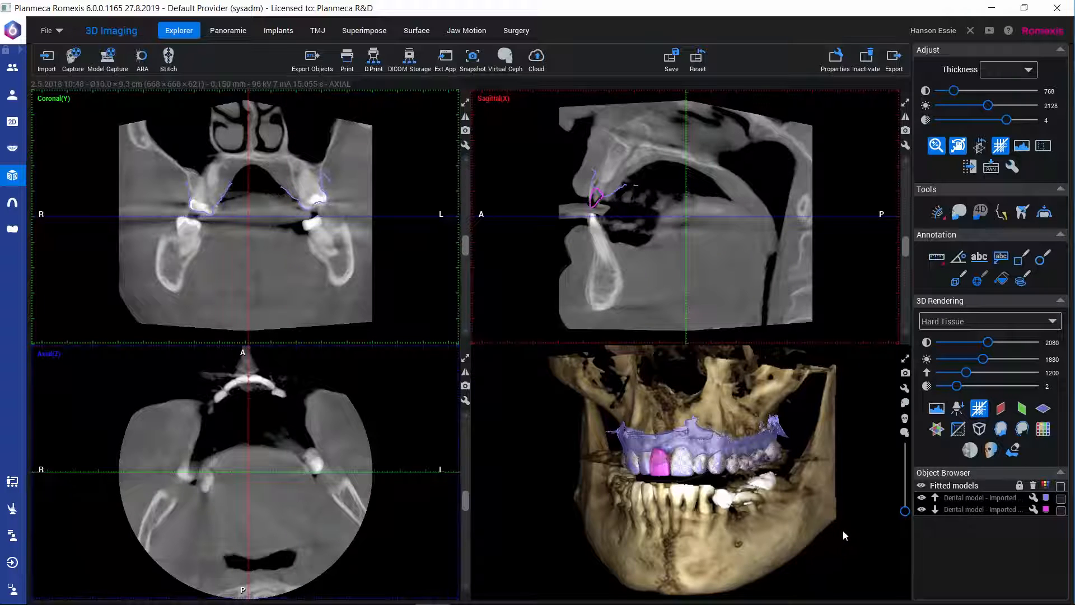
# Hide the crown model and enlarge the sagittal view at a slice through the upper left teeth
pyautogui.click(921, 509)
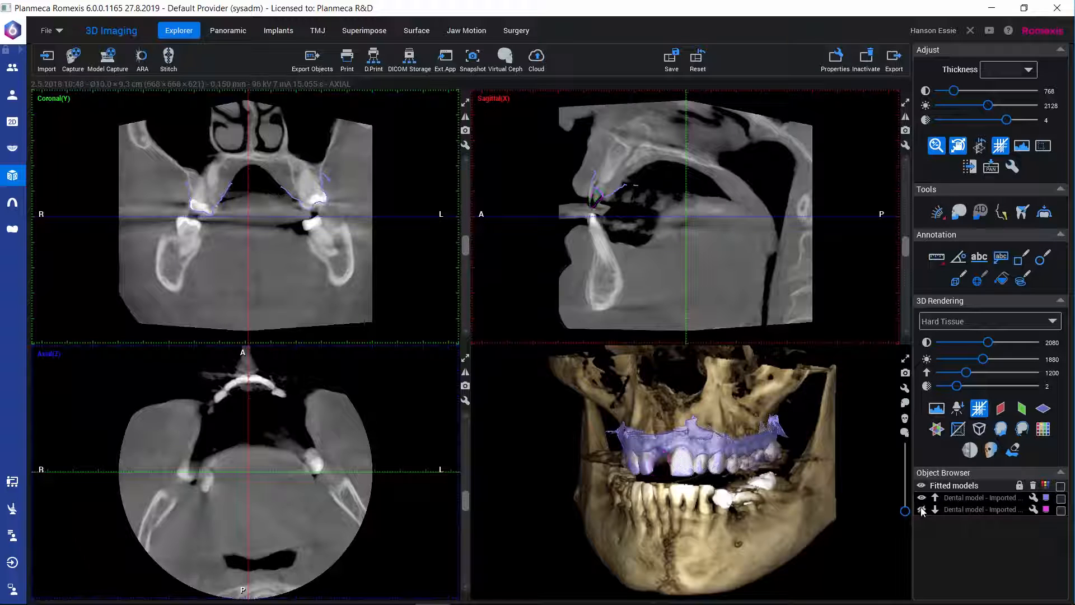
pyautogui.click(904, 103)
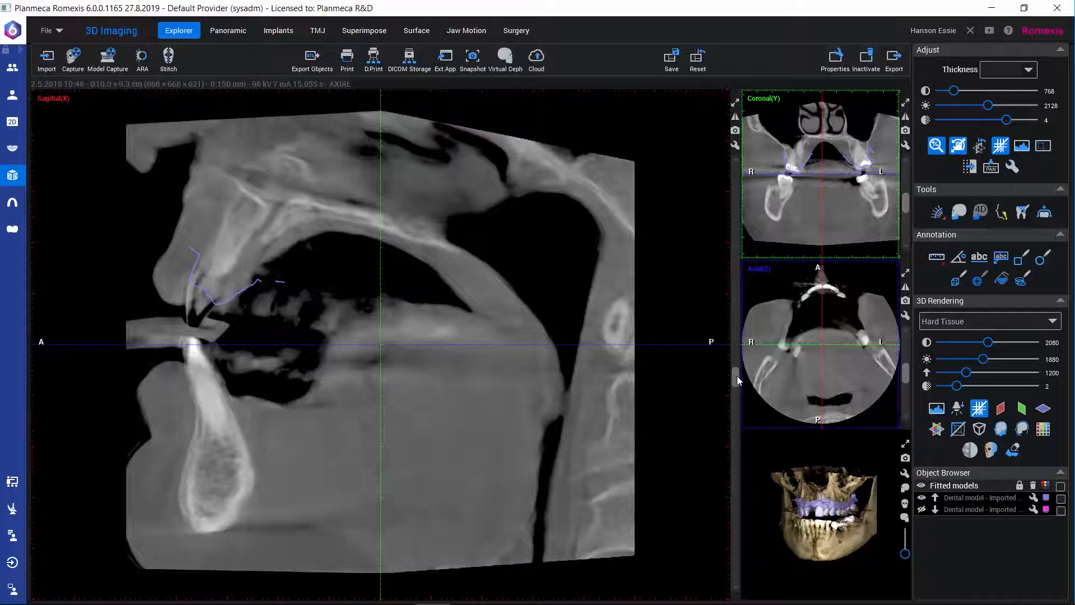
pyautogui.moveTo(737, 381); pyautogui.dragTo(733, 440)
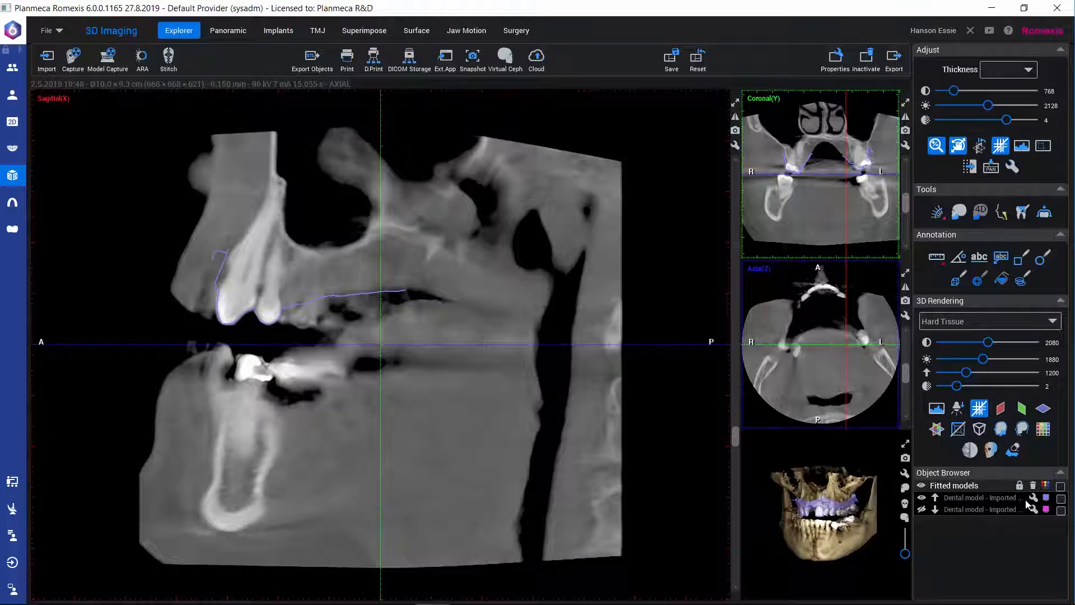
# Unlock the upper arch model and try tilting its outline back and forth in the sagittal view
pyautogui.click(1061, 499)
pyautogui.click(1060, 498)
pyautogui.click(320, 298)
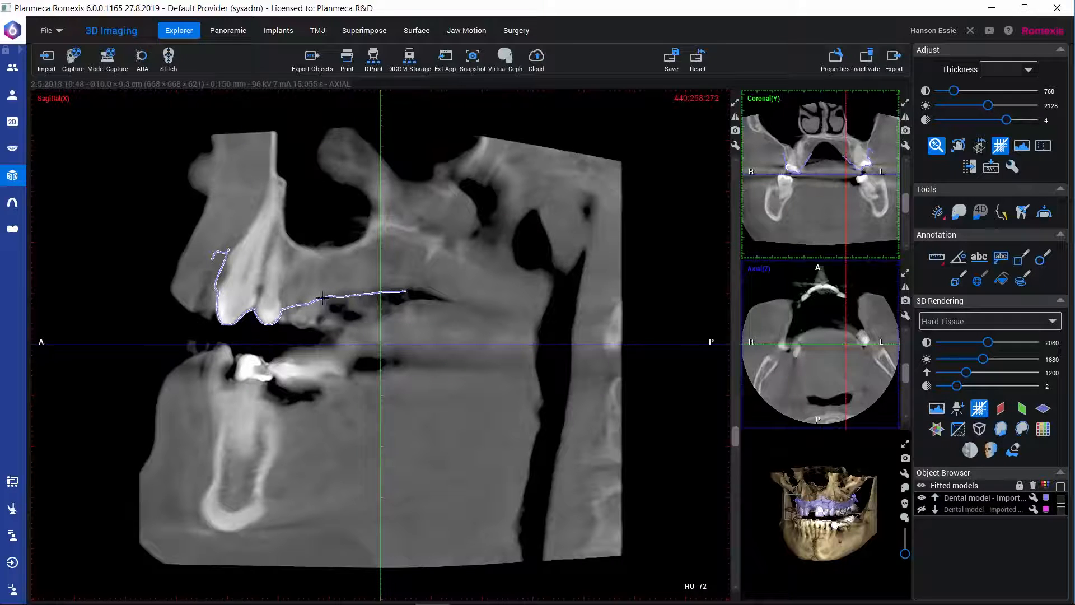
pyautogui.scroll(-5, 322, 298)
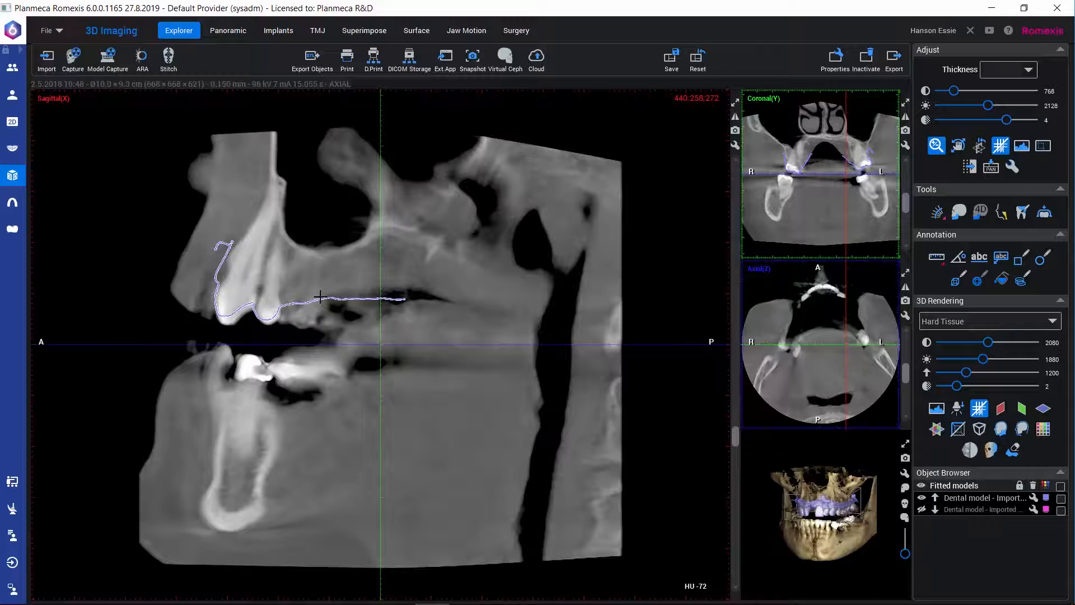
pyautogui.scroll(-2, 320, 297)
pyautogui.scroll(4, 322, 298)
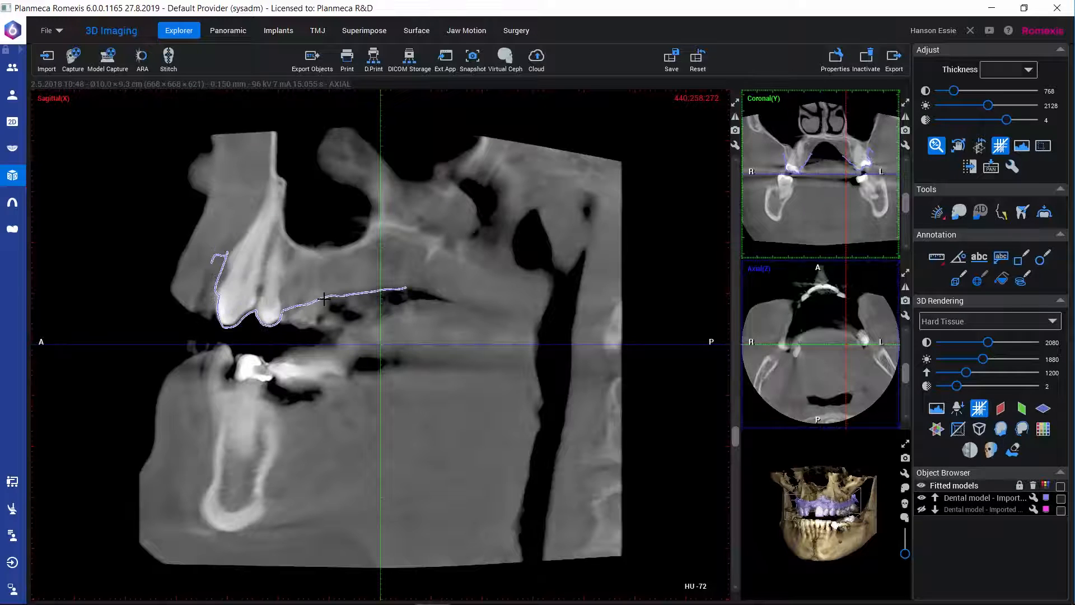
pyautogui.scroll(-2, 323, 298)
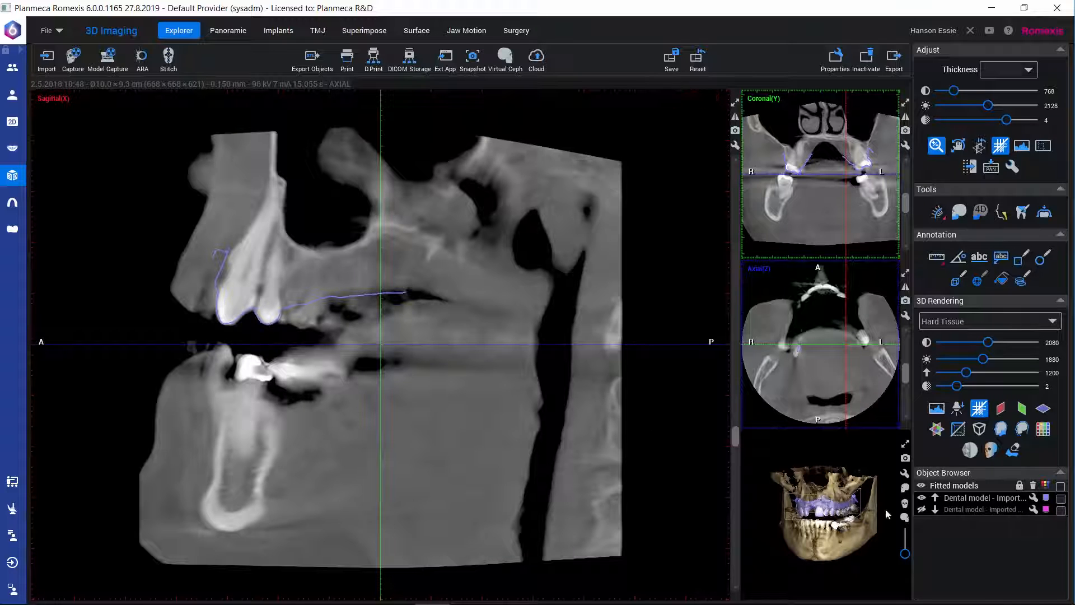
# Reset the upper arch model to its original position through its move properties and lock it again
pyautogui.click(1033, 498)
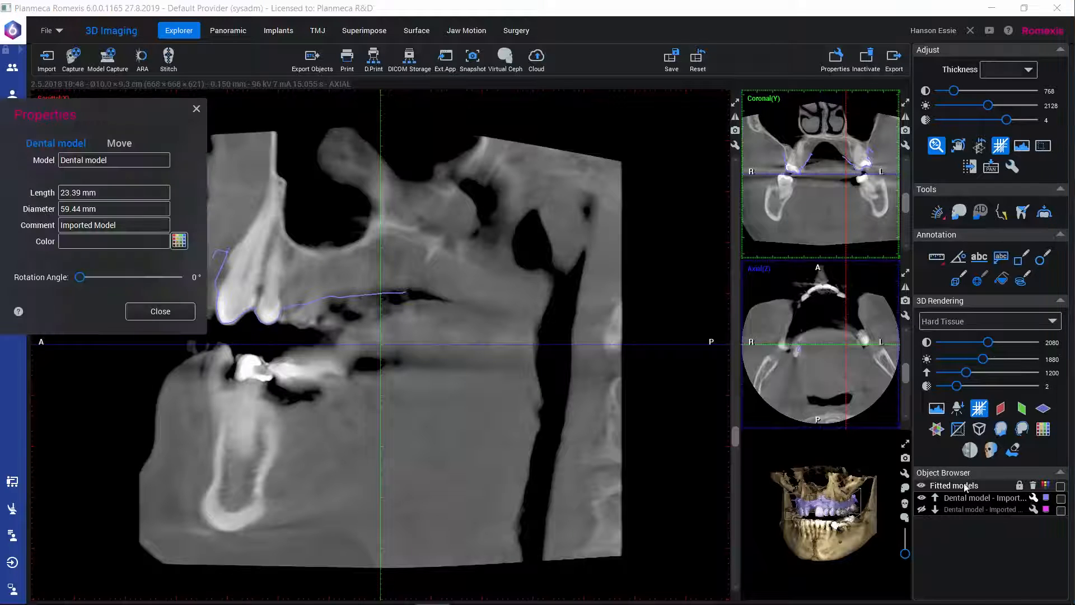
pyautogui.moveTo(111, 121); pyautogui.dragTo(580, 193)
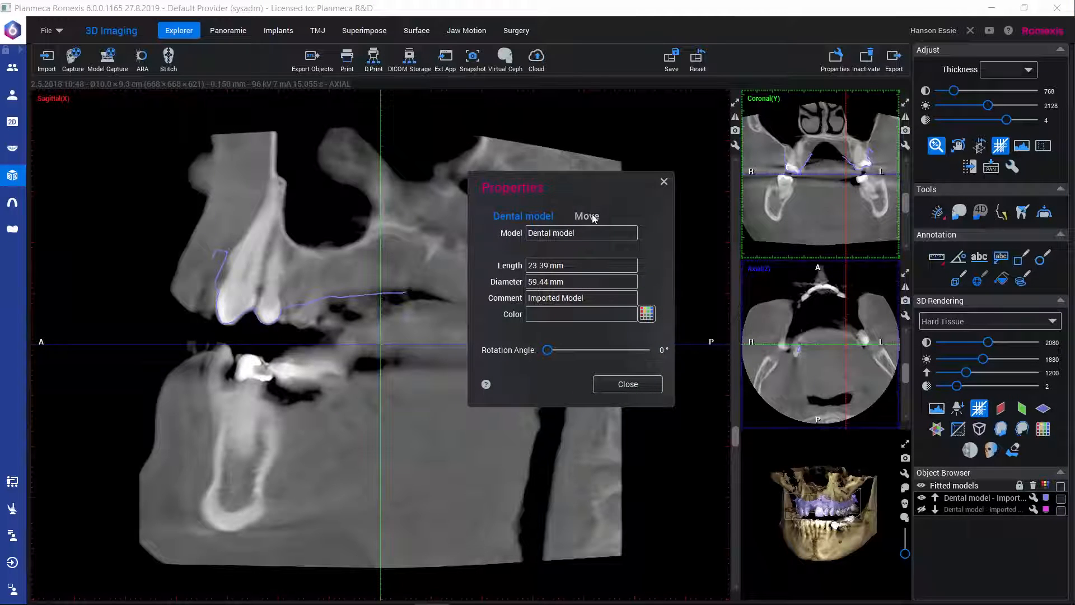
pyautogui.click(586, 216)
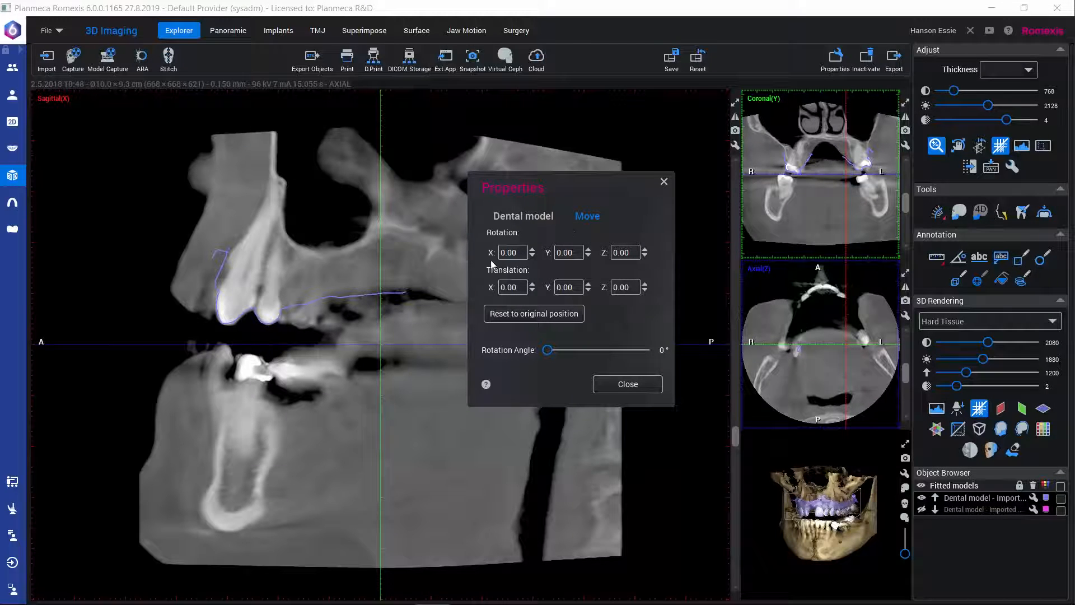
pyautogui.click(532, 317)
pyautogui.click(621, 385)
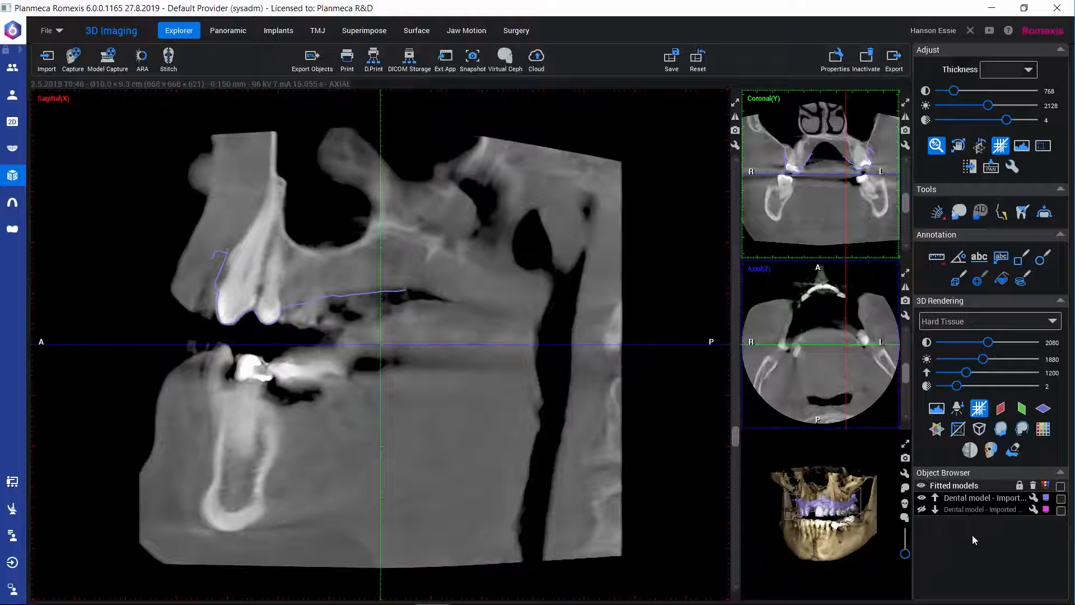
pyautogui.click(1061, 497)
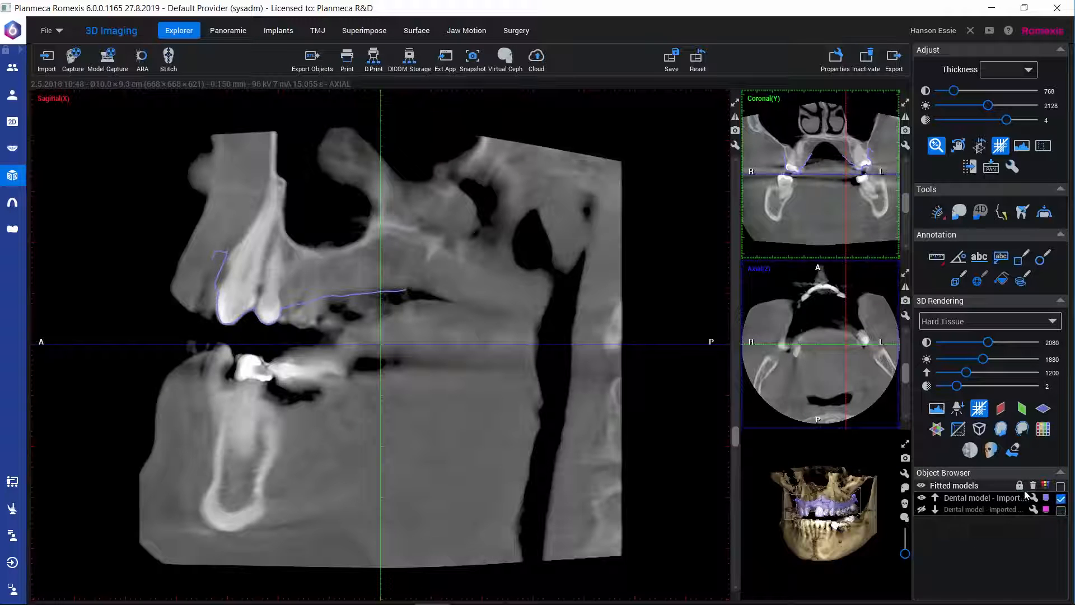
pyautogui.click(1019, 485)
# Show the crown model again and attach it to the upper jaw
pyautogui.click(921, 510)
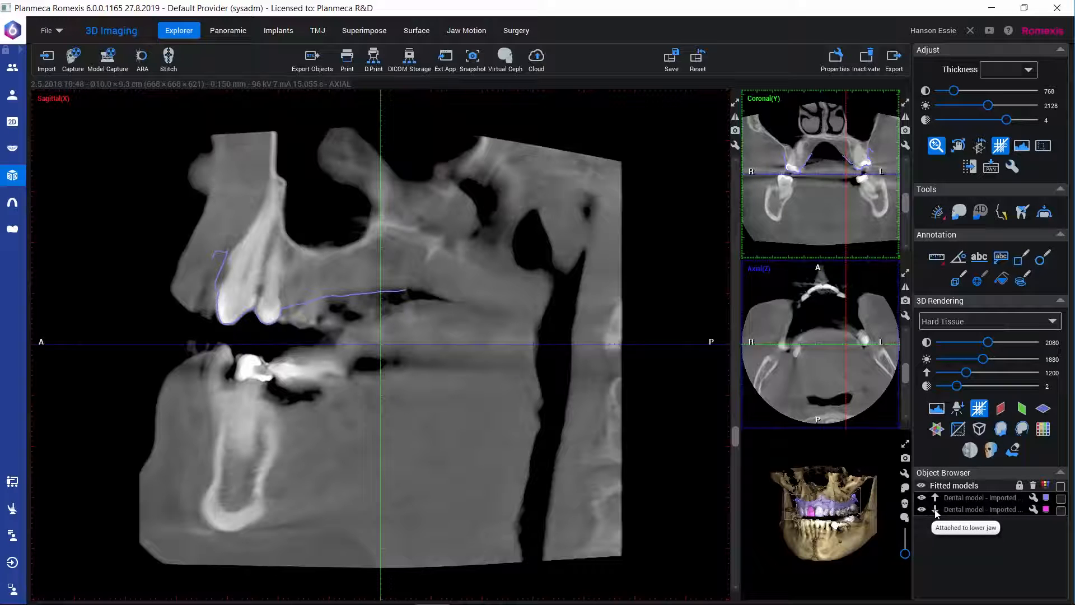
pyautogui.click(935, 510)
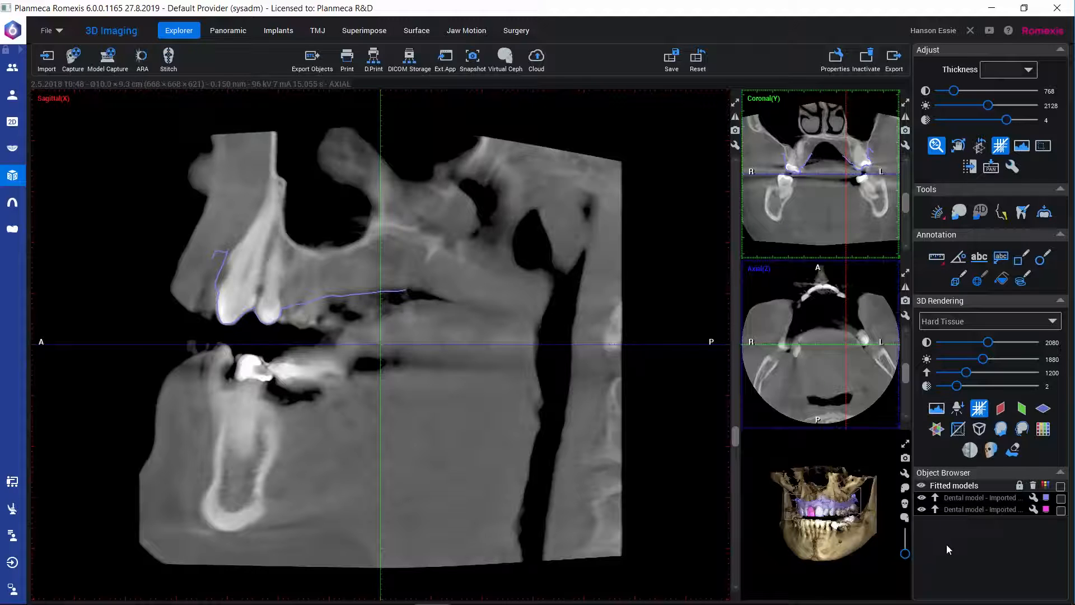
# Change the upper arch model's color to white
pyautogui.click(1045, 499)
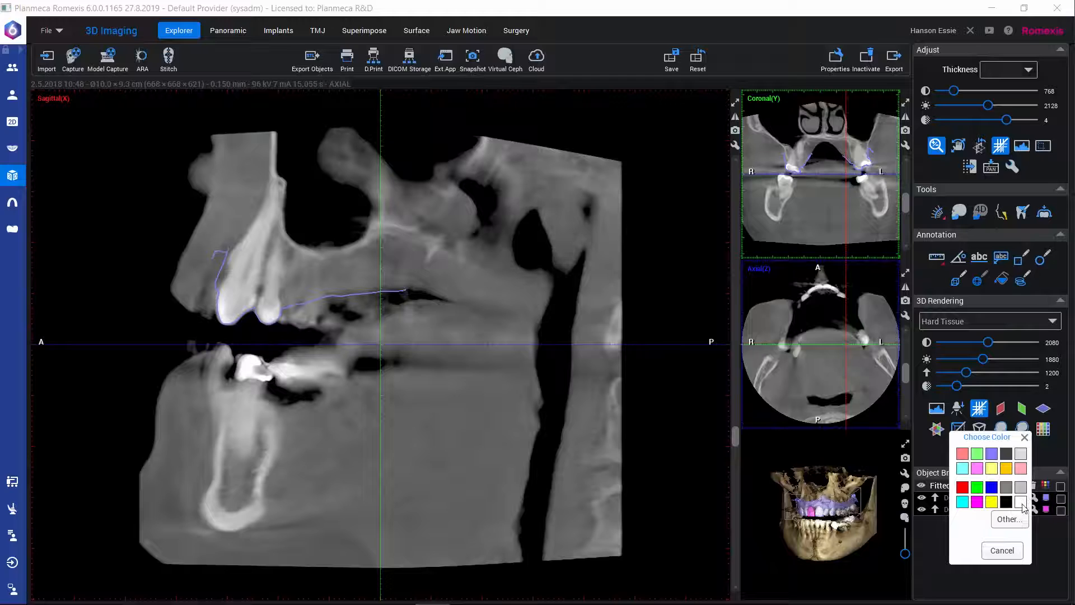
pyautogui.click(1020, 504)
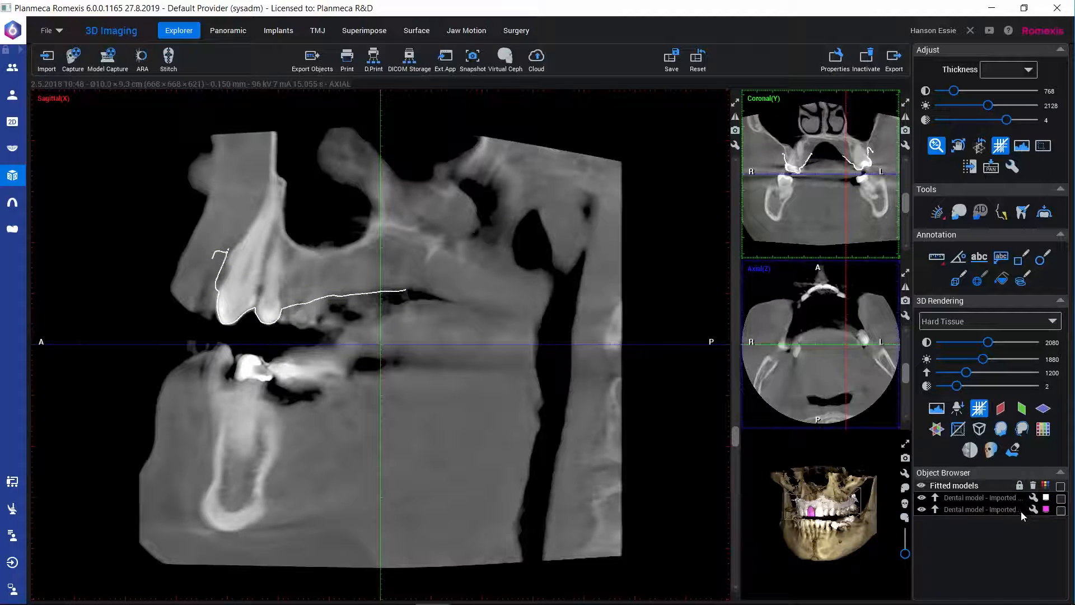
pyautogui.click(1060, 486)
pyautogui.click(1060, 486)
pyautogui.click(1060, 497)
pyautogui.click(1061, 498)
# Replace the comment in the upper arch model's properties with "upper"
pyautogui.click(1034, 498)
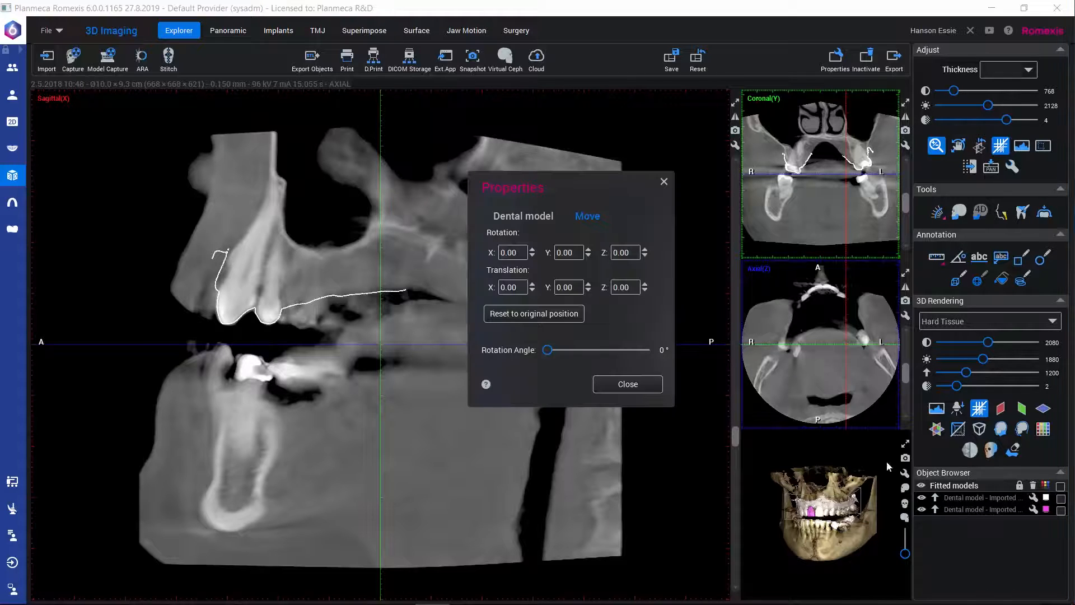
pyautogui.click(514, 220)
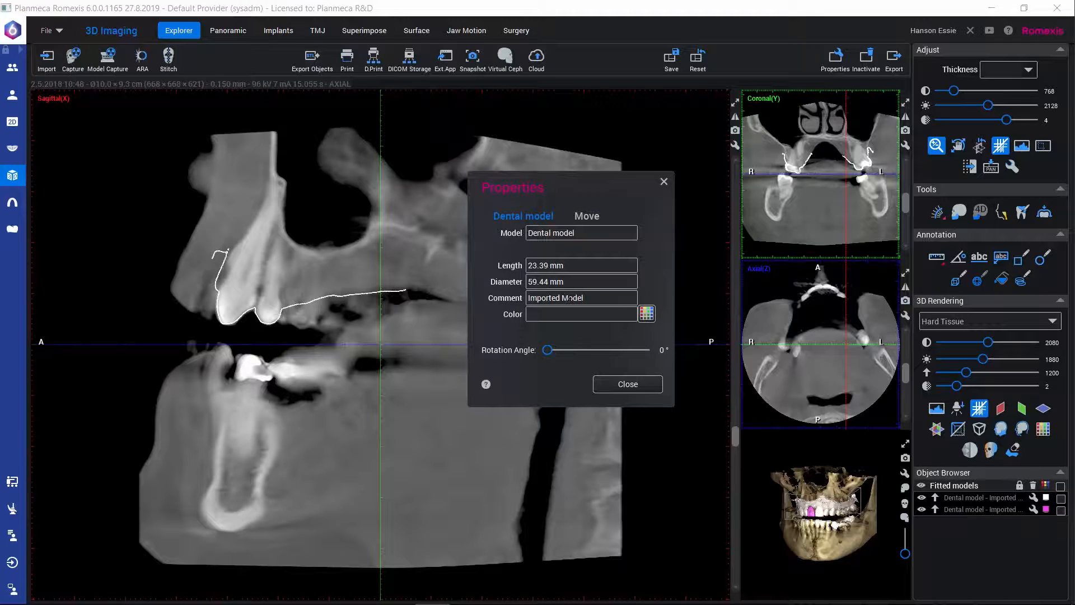
pyautogui.moveTo(584, 298); pyautogui.dragTo(504, 295)
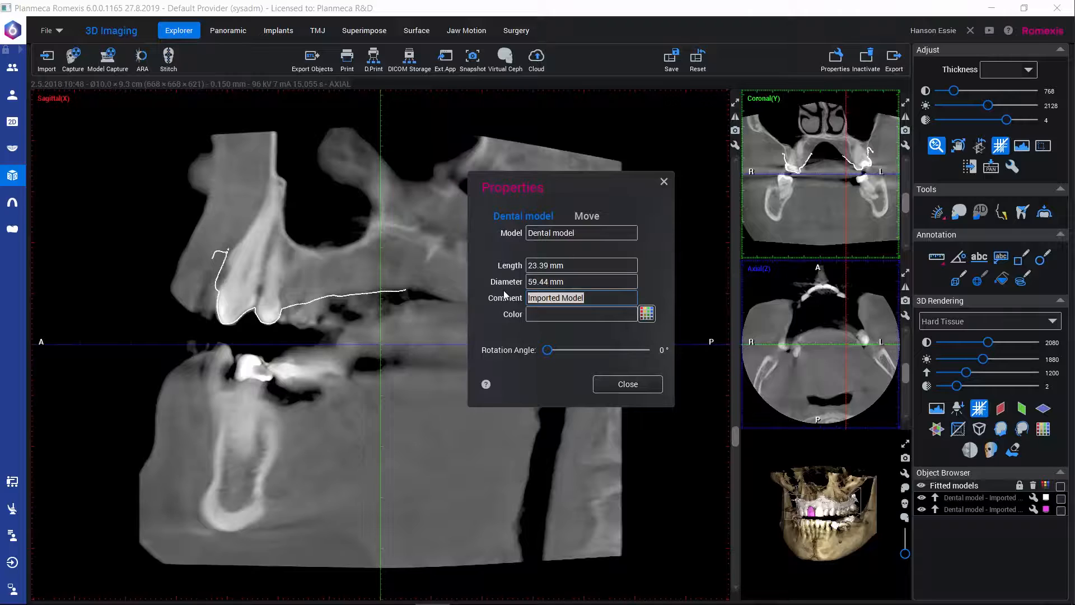
pyautogui.press('BackSpace')
pyautogui.write('upper')
pyautogui.click(619, 387)
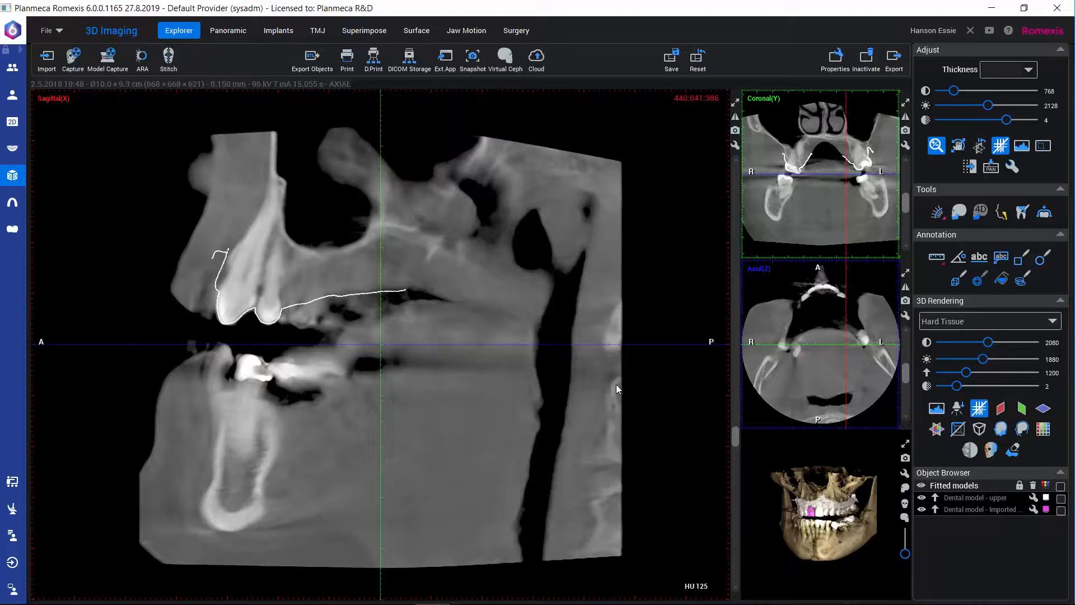